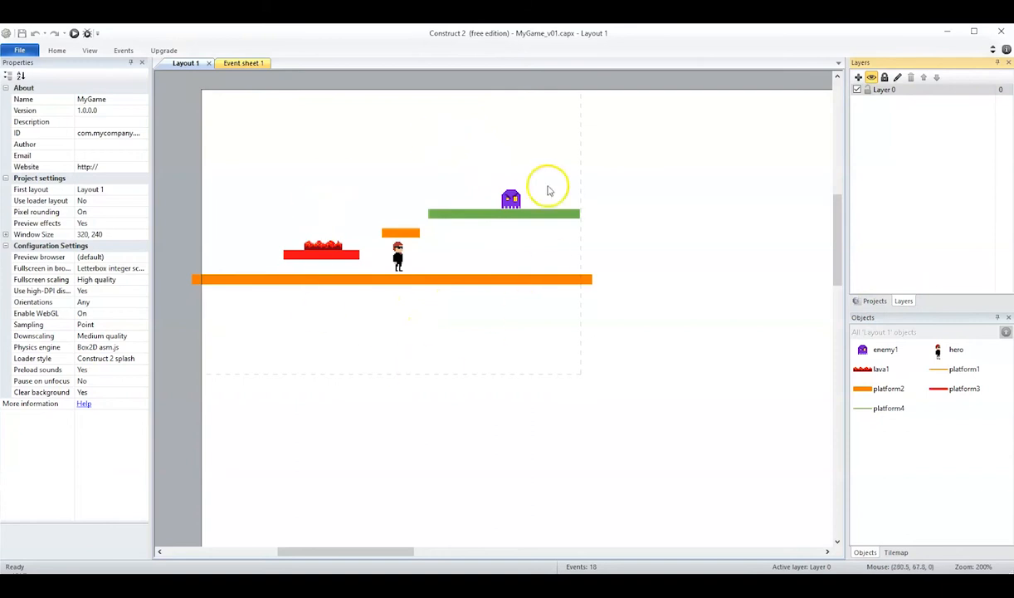
# - Rename the layout's existing layer, Layer 0, as Game
pyautogui.click(876, 90)
pyautogui.click(883, 91)
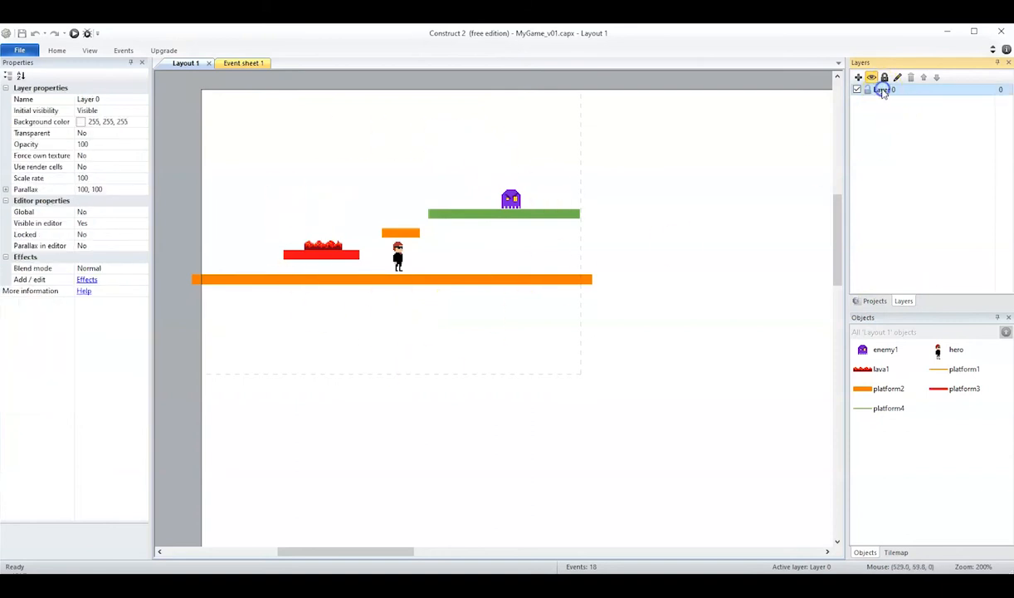
pyautogui.click(100, 98)
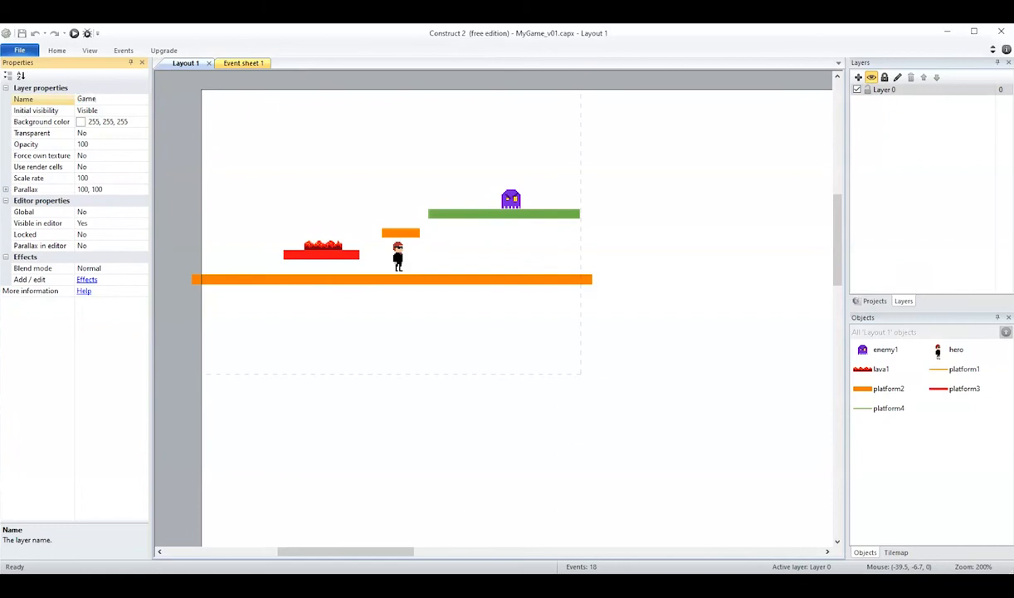
pyautogui.write('Game')
pyautogui.press('Return')
# - Add a new layer above the Game layer and name it HUD
pyautogui.click(859, 78)
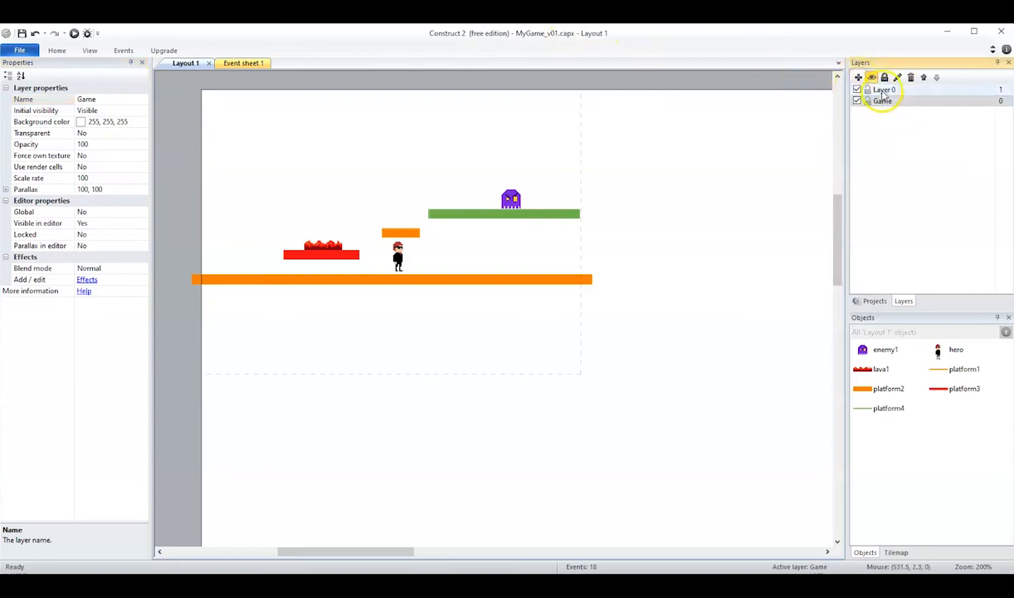
pyautogui.click(878, 90)
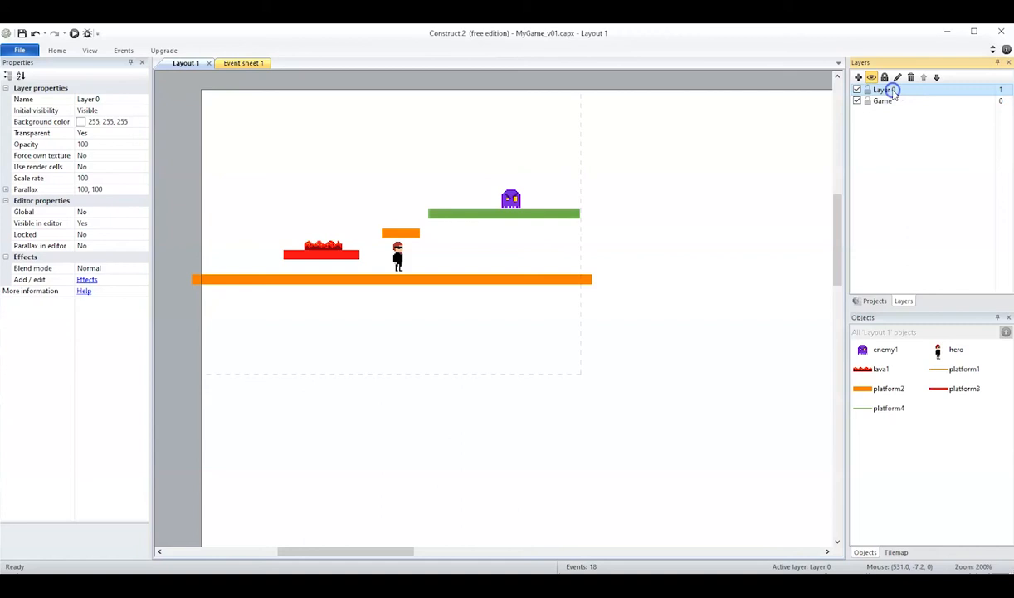
pyautogui.click(87, 99)
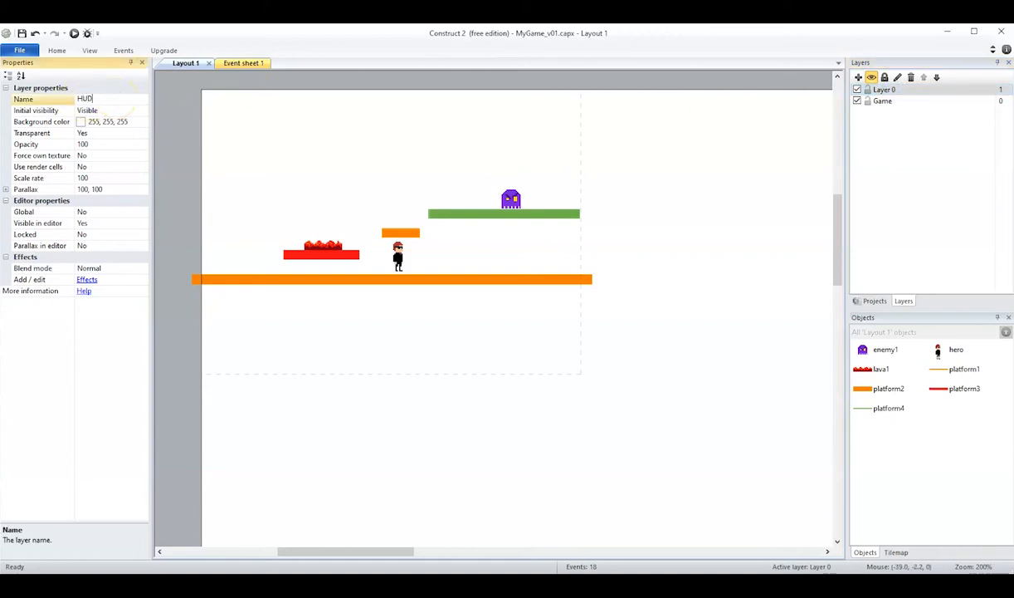
pyautogui.press('Return')
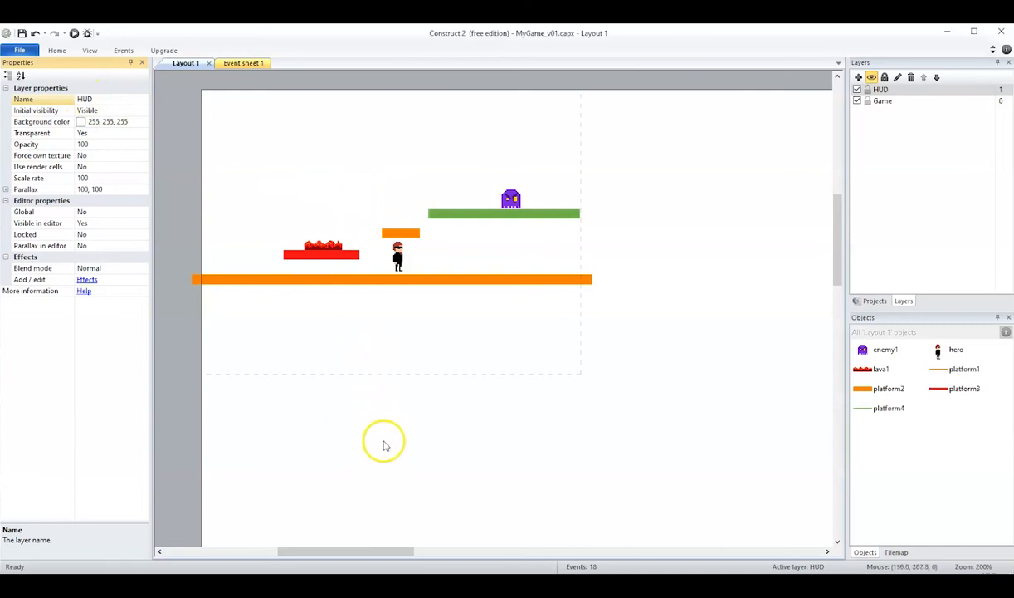
# - Insert a Text object on the HUD layer near the layout's upper-left corner, at about 12.5, 10.3
pyautogui.click(395, 142)
pyautogui.rightClick(400, 141)
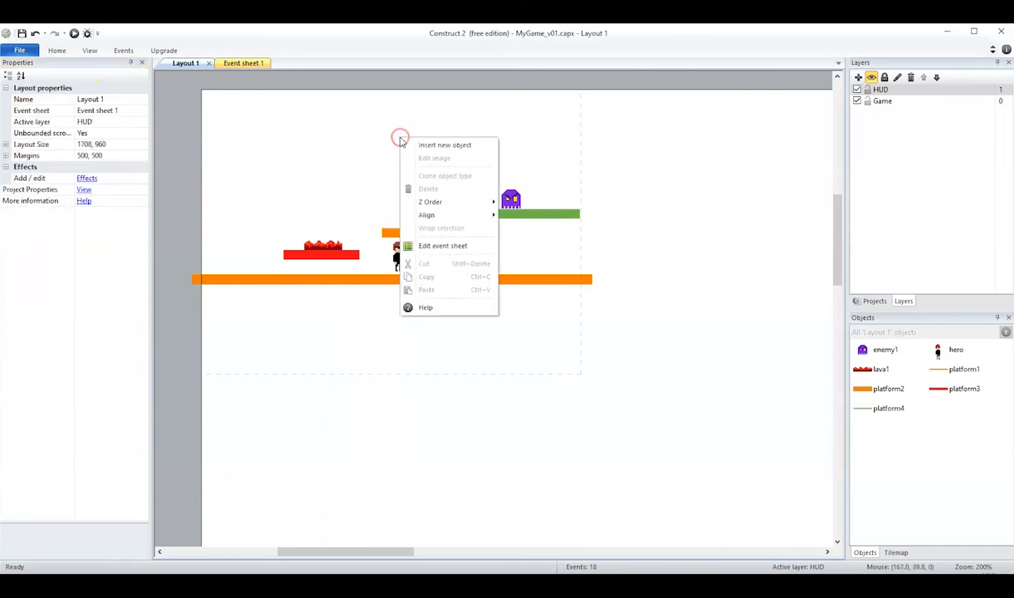
pyautogui.click(447, 144)
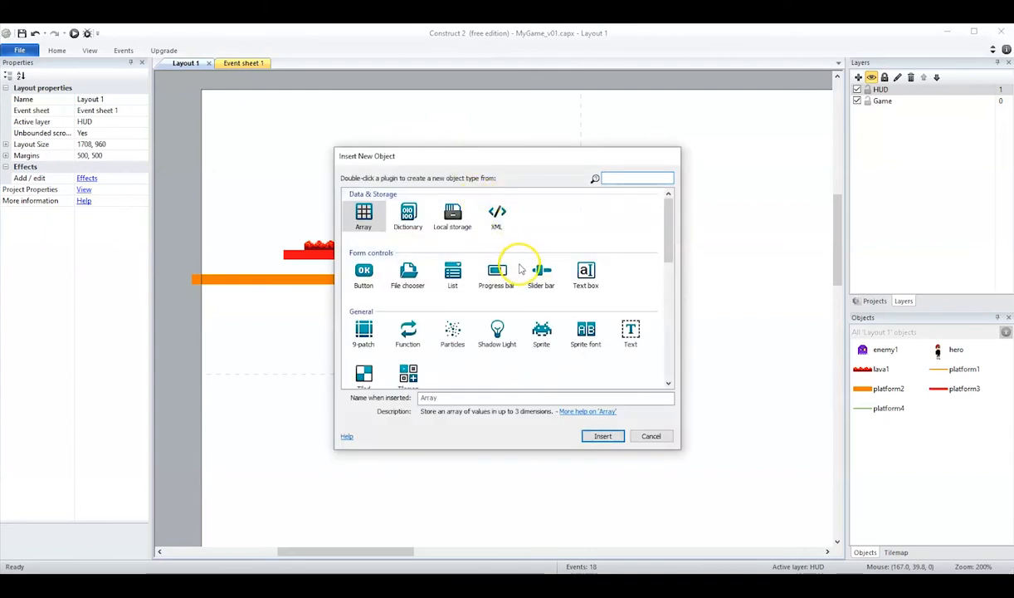
pyautogui.click(632, 331)
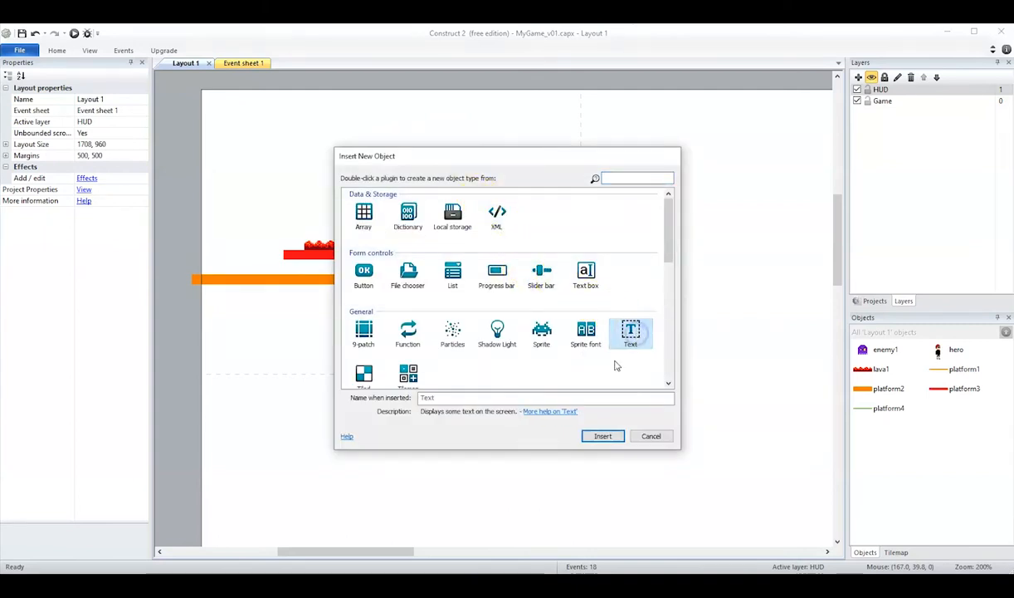
pyautogui.click(603, 436)
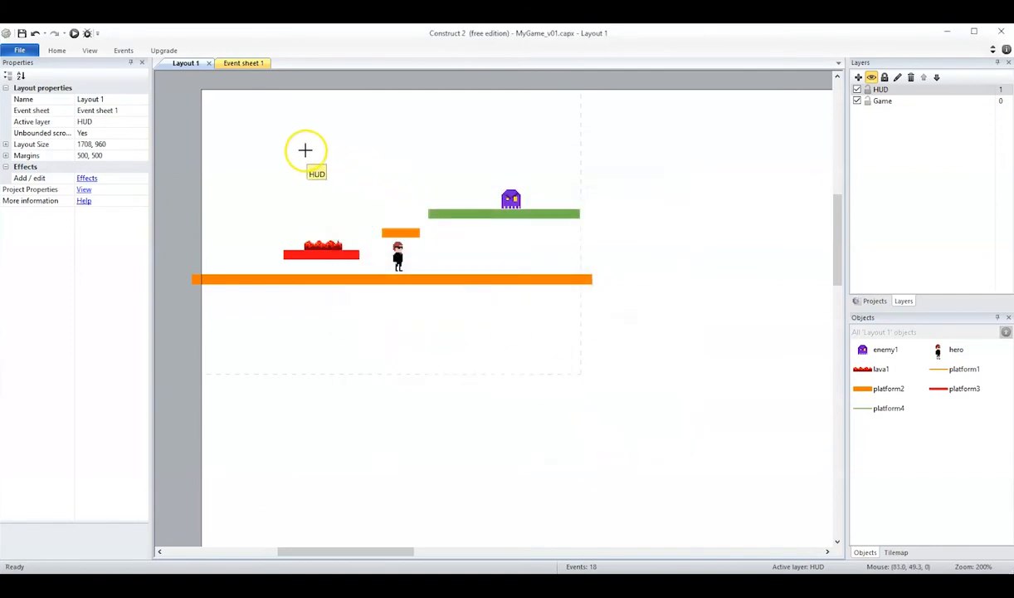
pyautogui.click(238, 112)
pyautogui.moveTo(308, 118); pyautogui.dragTo(287, 109)
pyautogui.click(240, 115)
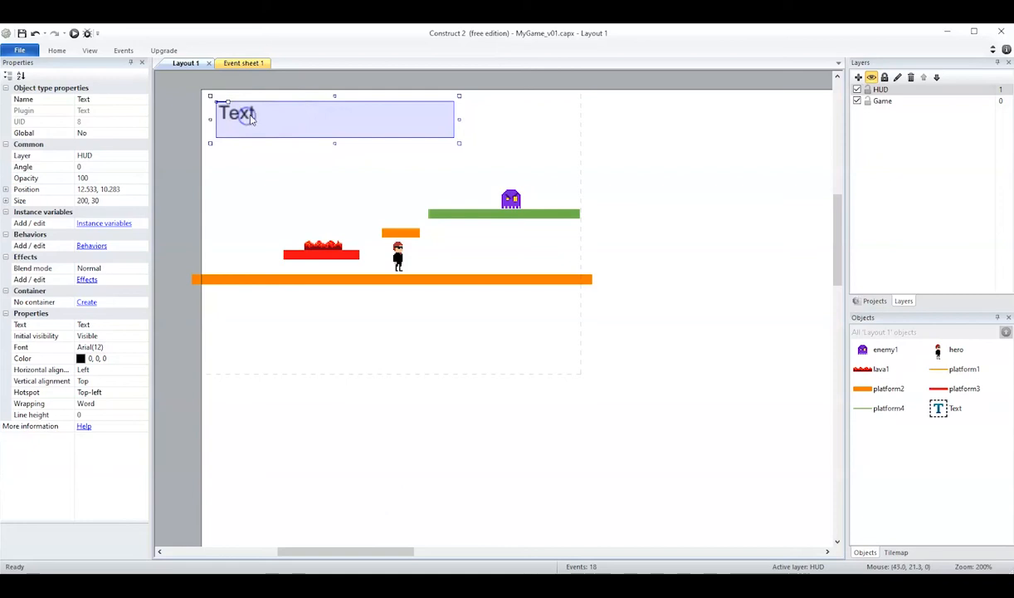
# - Rename the new text object as Health
pyautogui.click(95, 99)
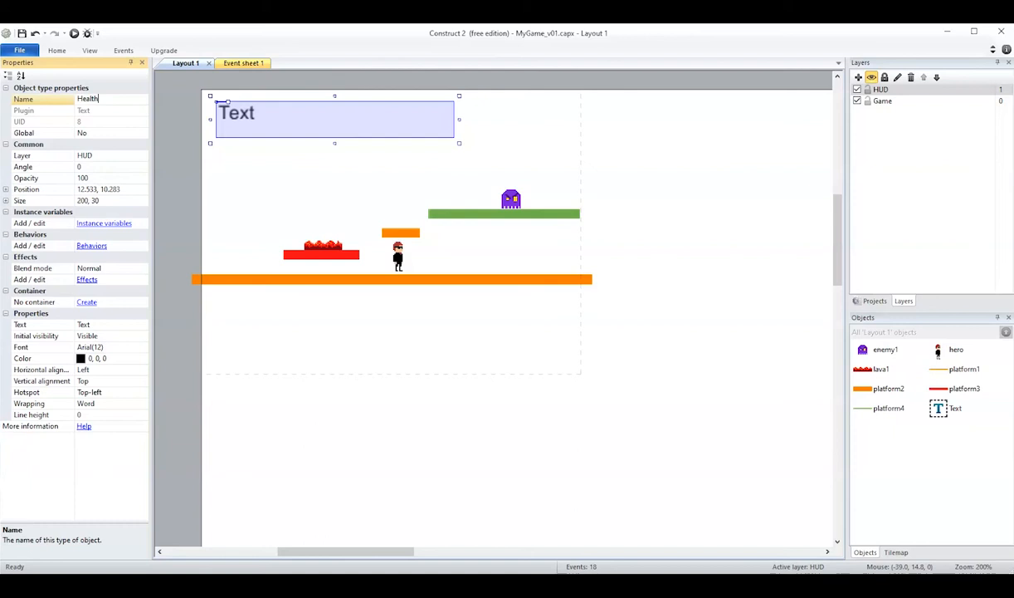
pyautogui.press('Return')
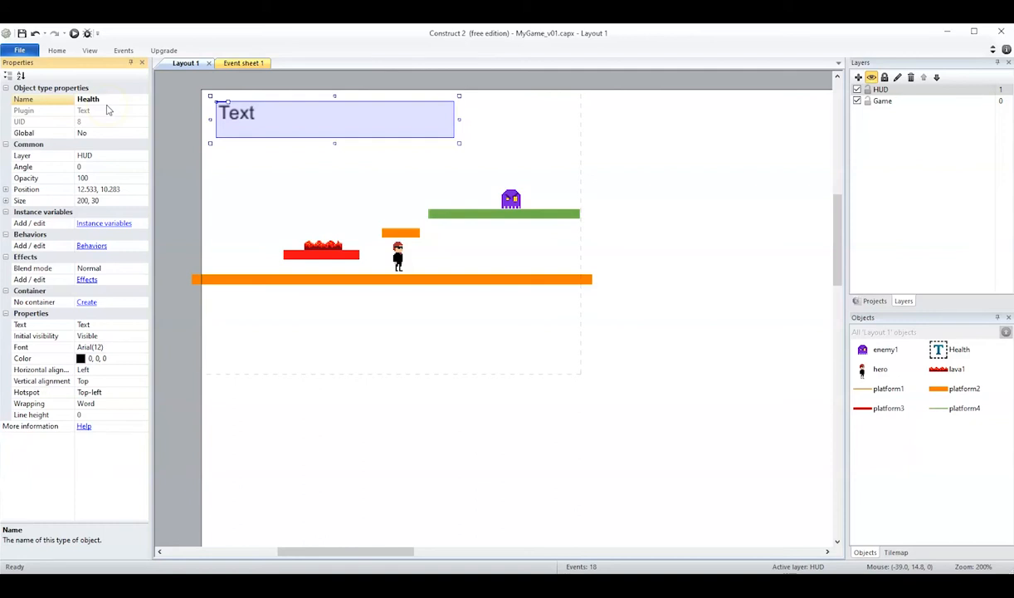
pyautogui.press('alt')
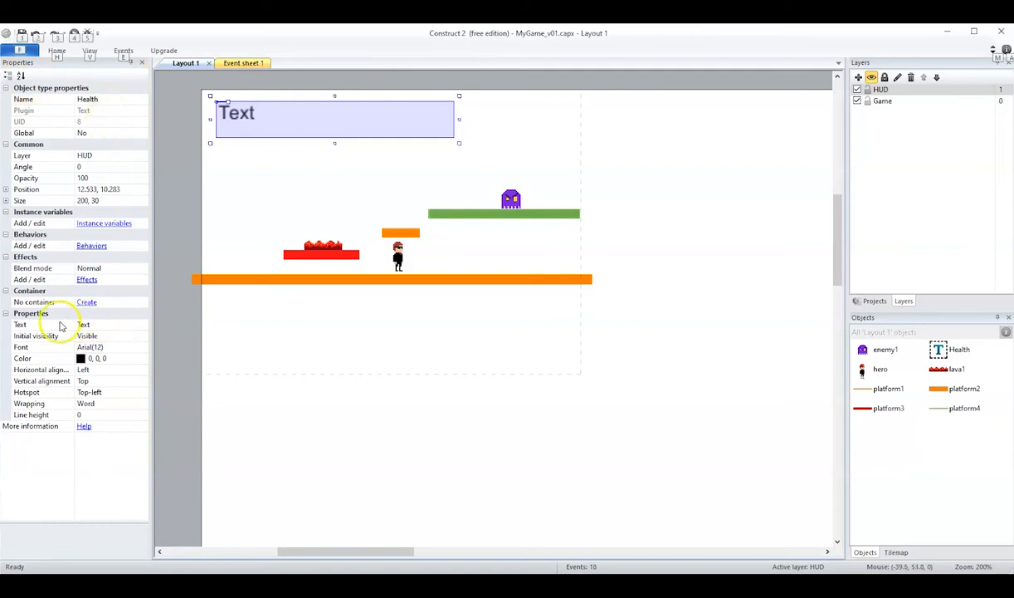
# - Set the text object's displayed text to Health and move it down to about 26.5, 48.8
pyautogui.click(85, 324)
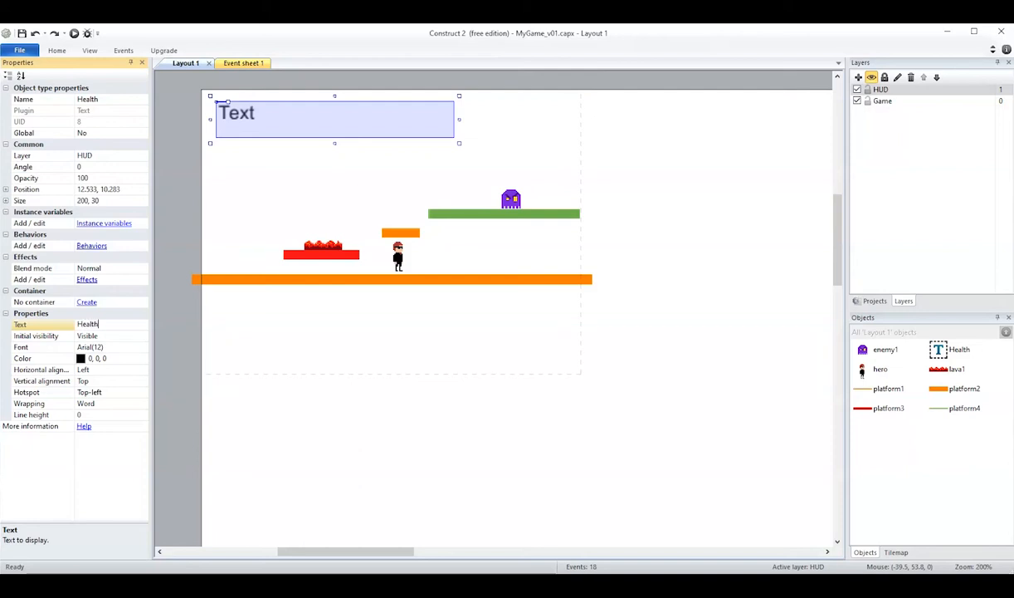
pyautogui.press('Return')
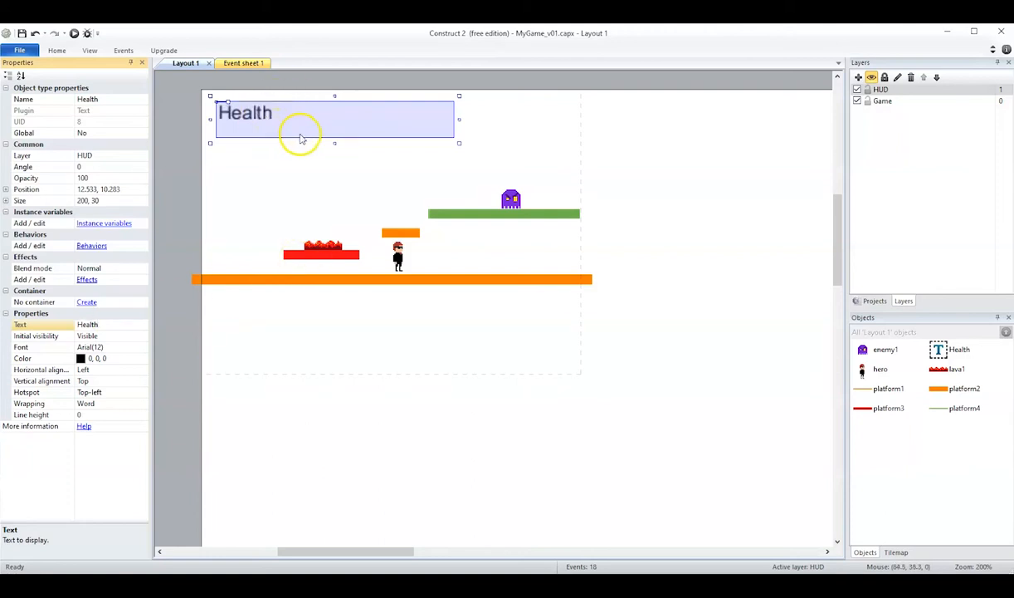
pyautogui.press('alt')
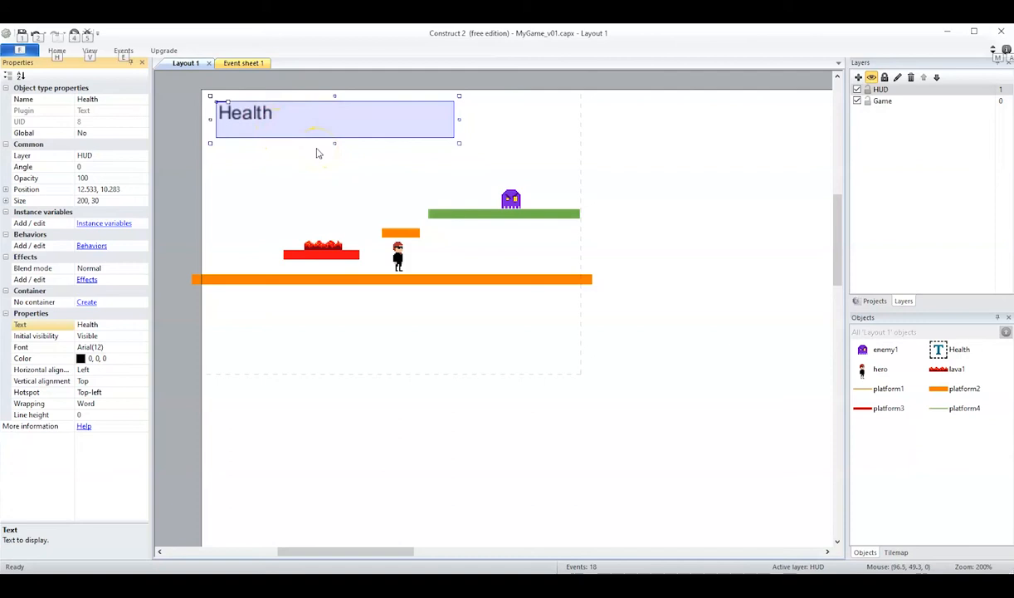
pyautogui.moveTo(253, 118)
pyautogui.mouseDown()
pyautogui.moveTo(300, 142)
pyautogui.moveTo(265, 158)
pyautogui.moveTo(274, 164)
pyautogui.mouseUp()
# - Run the layout and walk the hero back and forth to check how the Health text behaves during scrolling
pyautogui.click(74, 33)
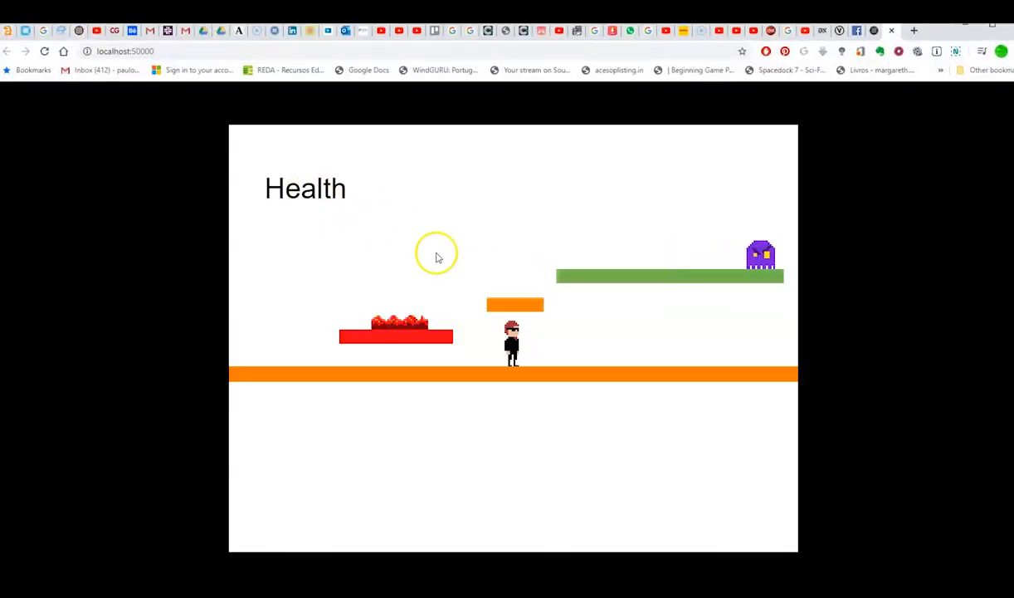
pyautogui.press('Right')
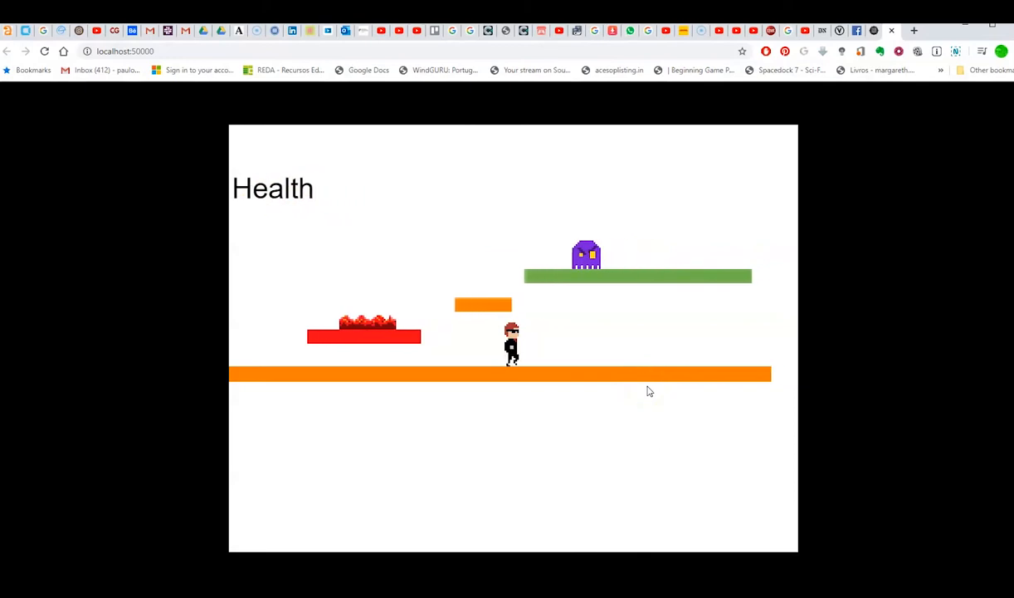
pyautogui.press('Left')
pyautogui.press('Right')
pyautogui.press('Left')
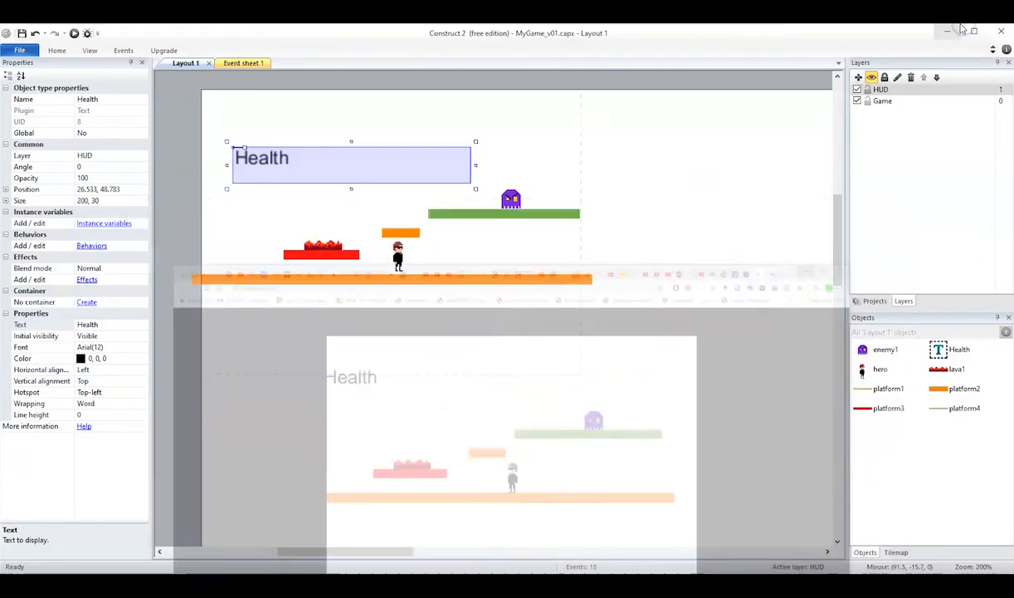
pyautogui.click(962, 30)
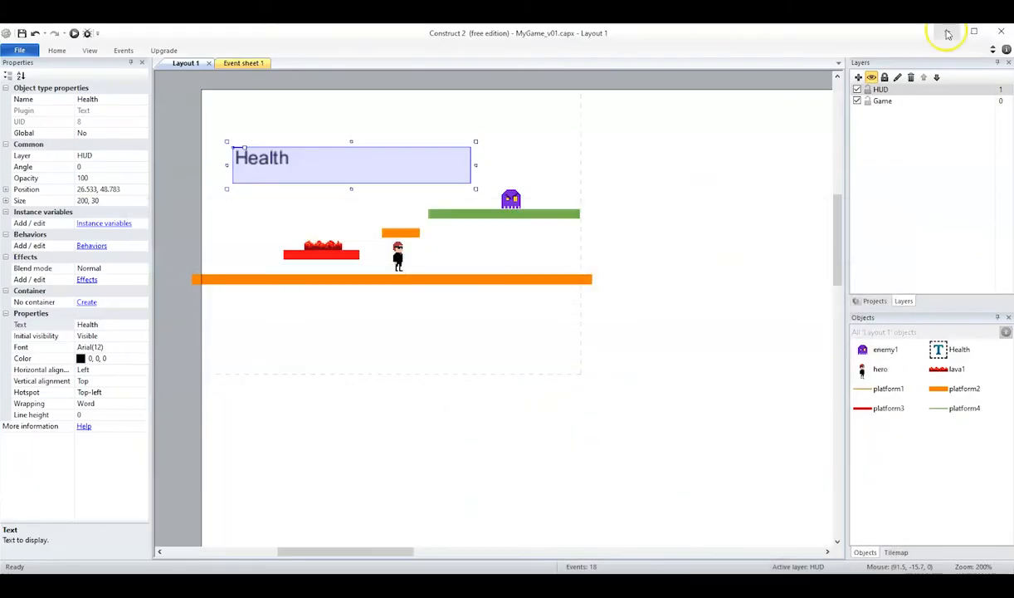
# - Set the HUD layer's parallax to 0, 0
pyautogui.click(880, 91)
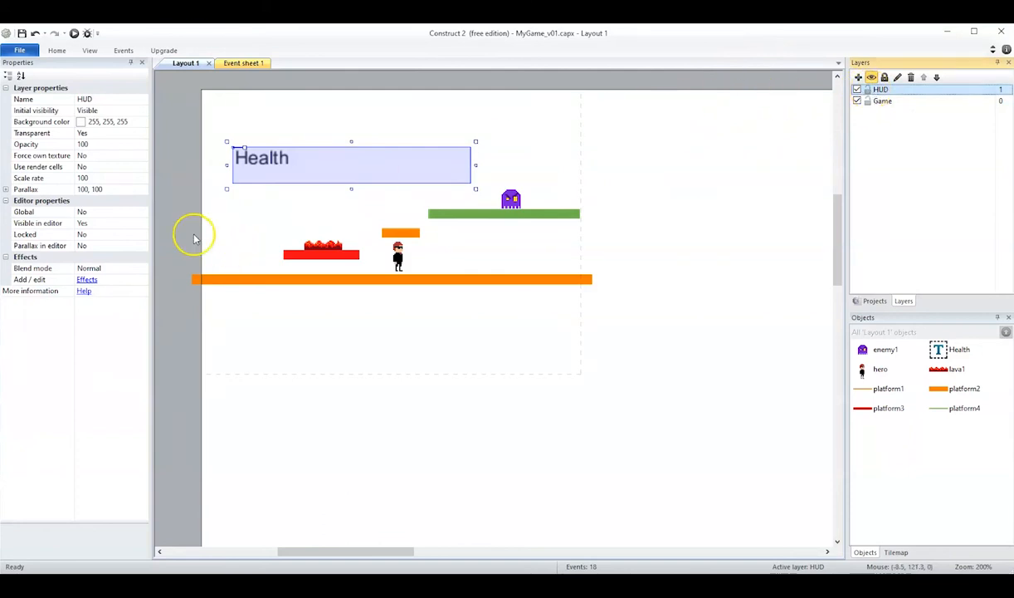
pyautogui.click(98, 189)
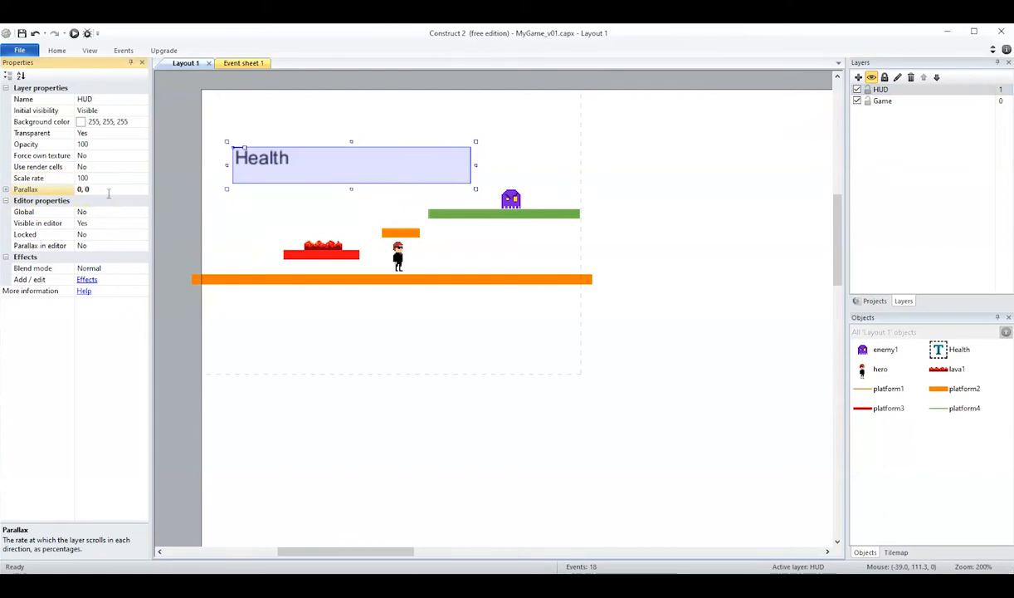
# - Preview the game with the new parallax, walking the hero both ways to check the Health text's position
pyautogui.click(76, 38)
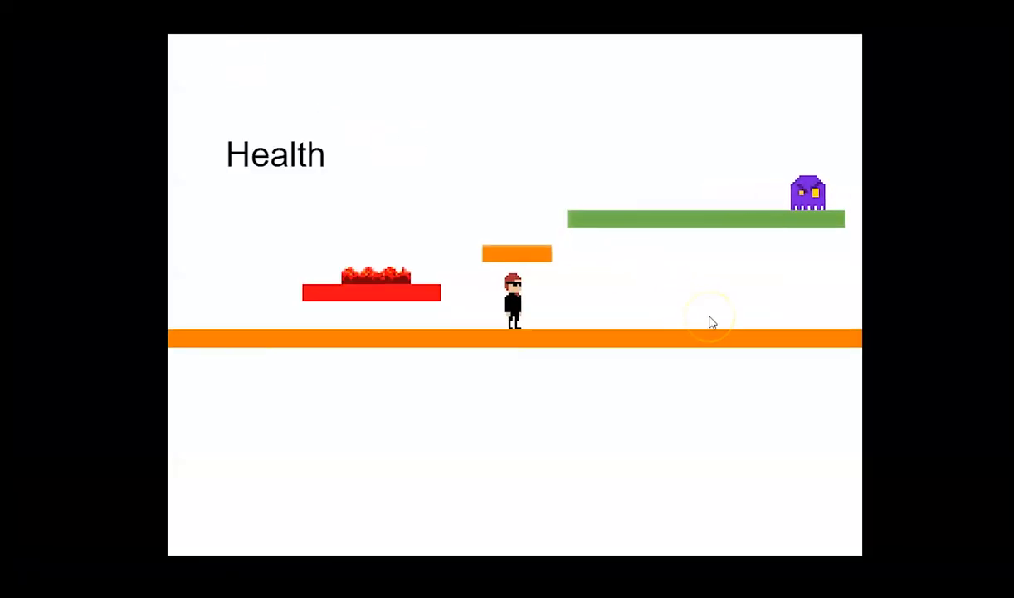
pyautogui.press('Right')
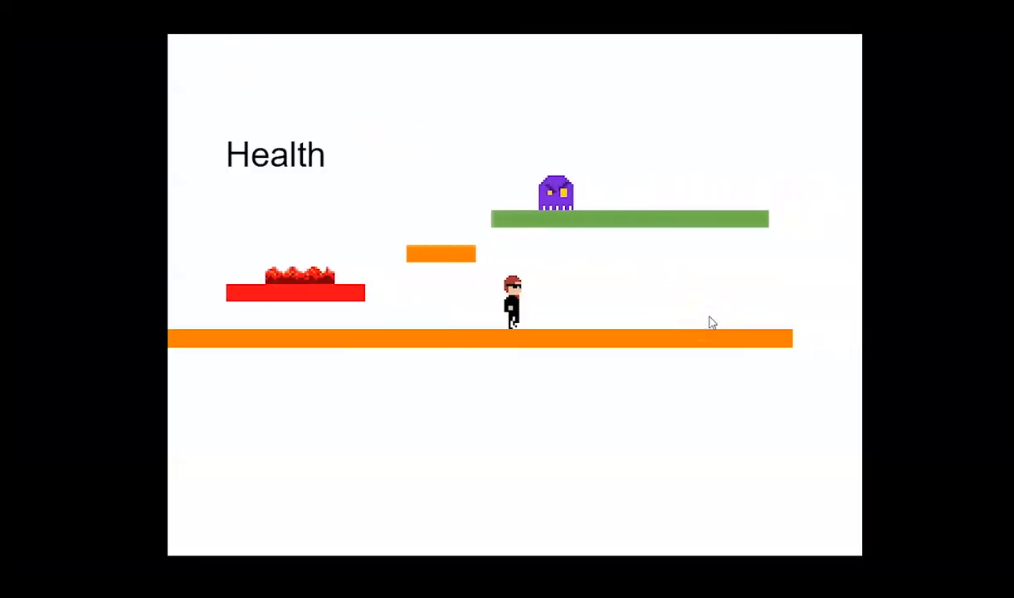
pyautogui.press('Left')
pyautogui.press('Right')
pyautogui.press('Left')
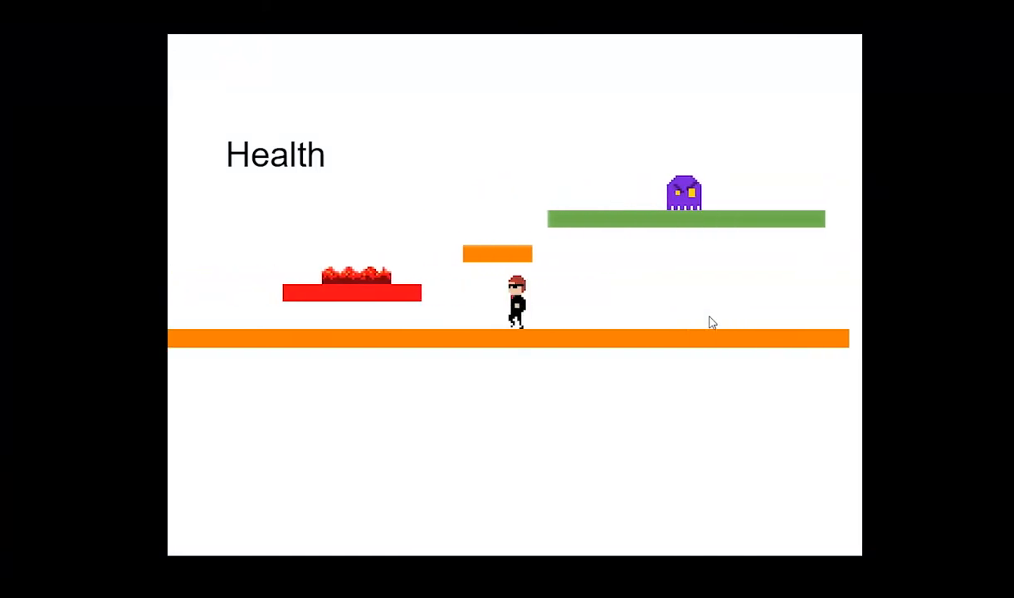
pyautogui.press('Left')
pyautogui.press('Right')
pyautogui.press('Left')
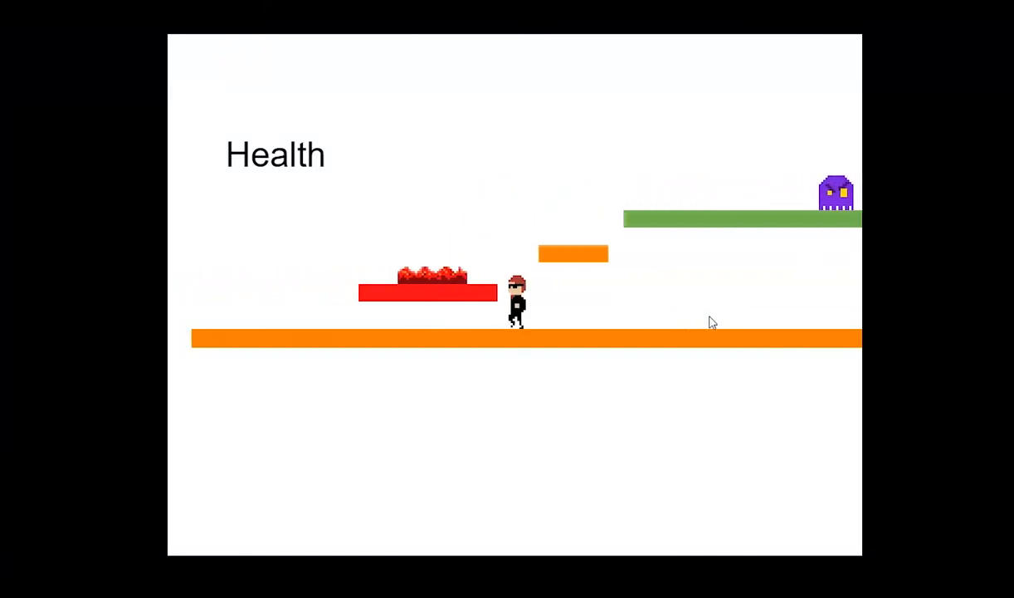
pyautogui.click(621, 234)
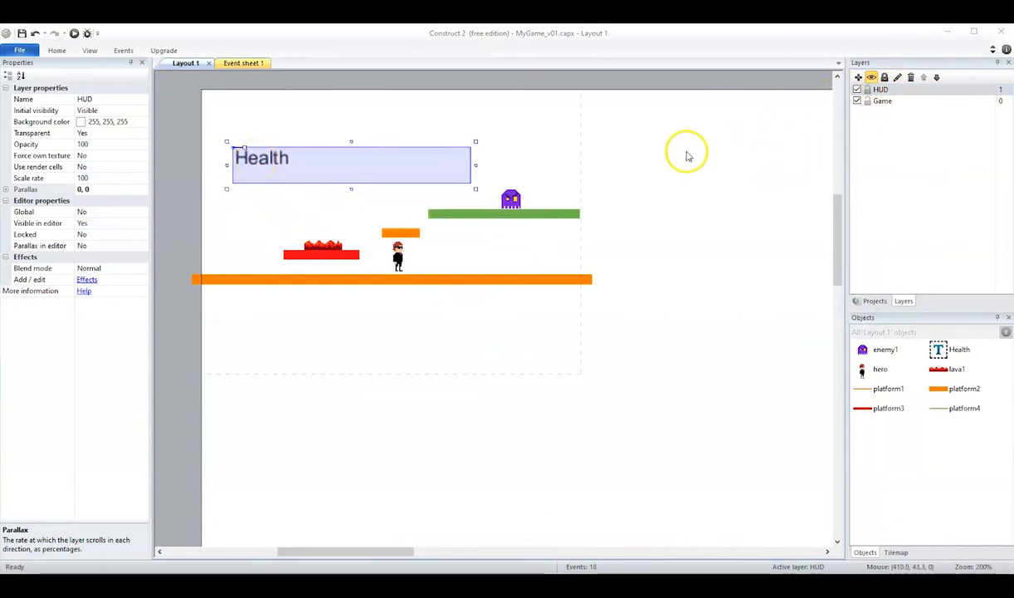
# - Insert a Sprite object on the HUD layer beside the Health text, with its image editor open
pyautogui.click(867, 91)
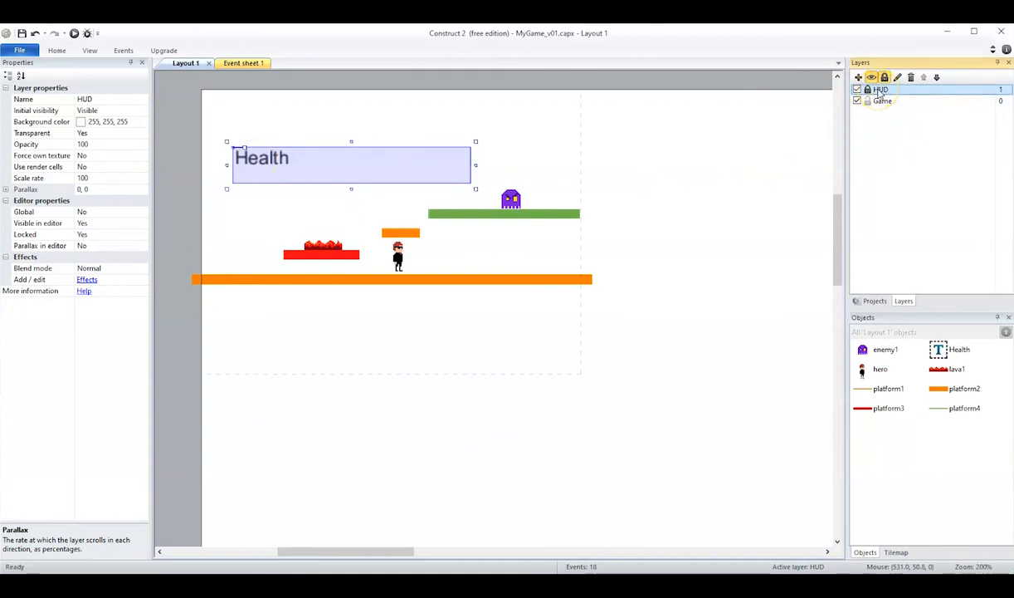
pyautogui.click(881, 89)
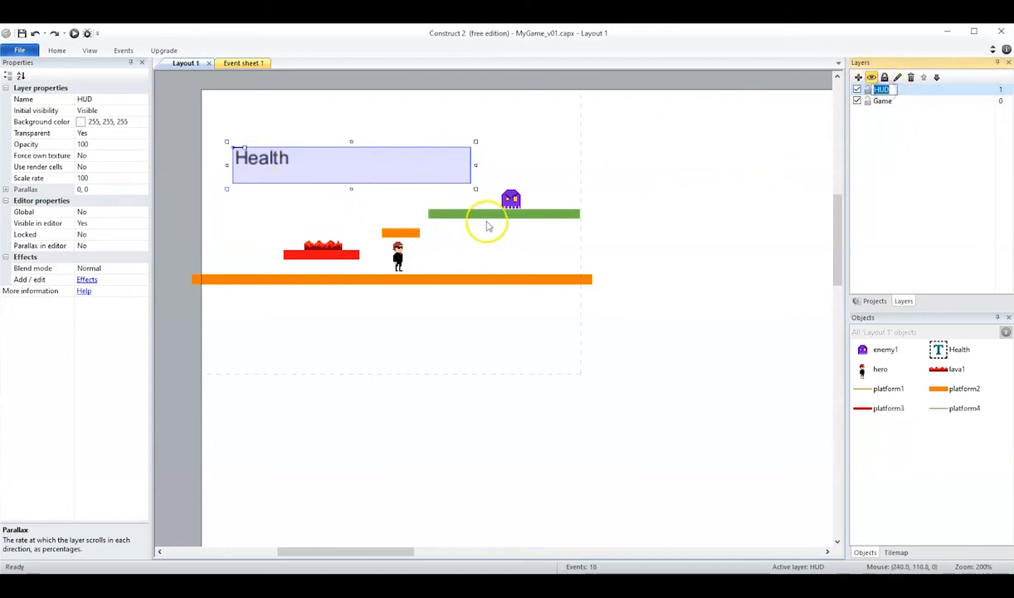
pyautogui.rightClick(428, 316)
pyautogui.click(465, 320)
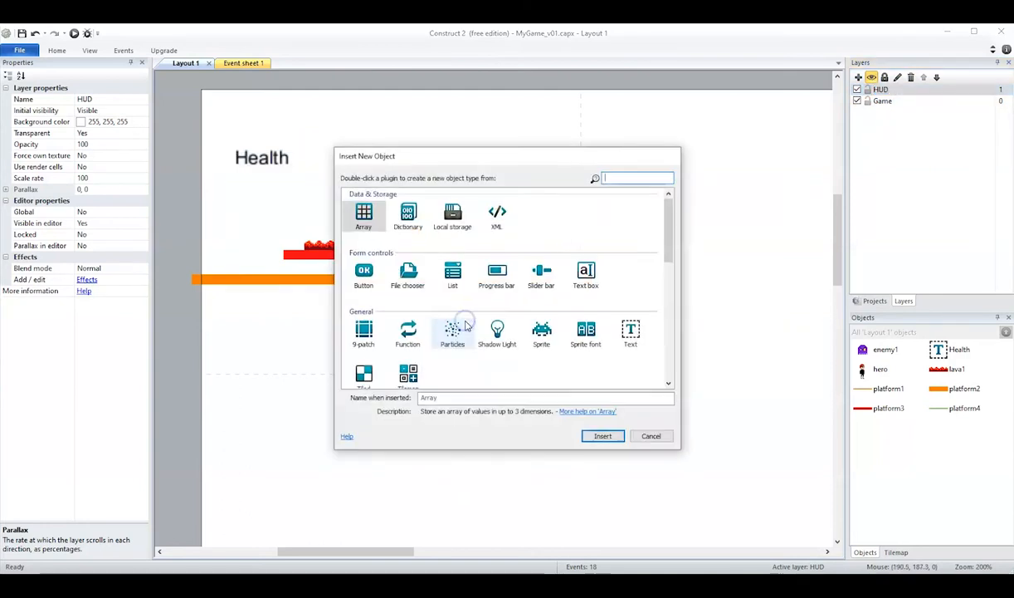
pyautogui.click(542, 332)
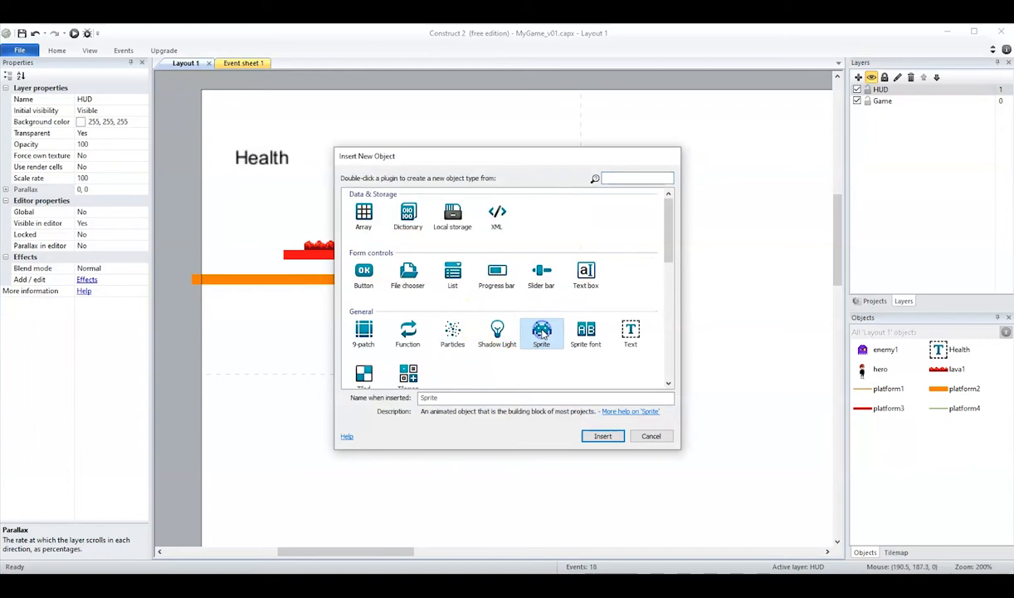
pyautogui.click(601, 435)
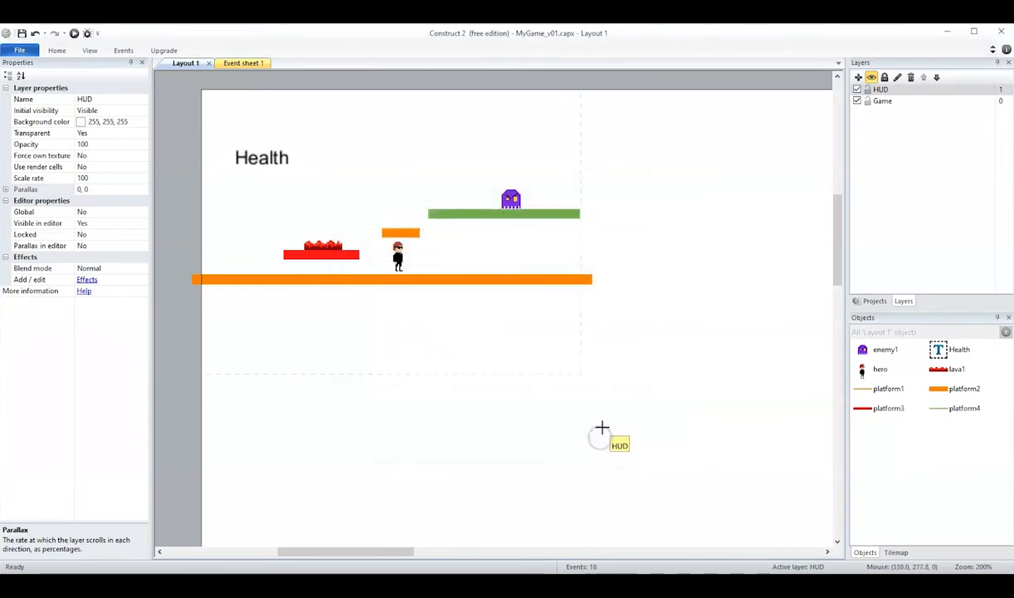
pyautogui.click(323, 149)
pyautogui.moveTo(654, 195); pyautogui.dragTo(632, 123)
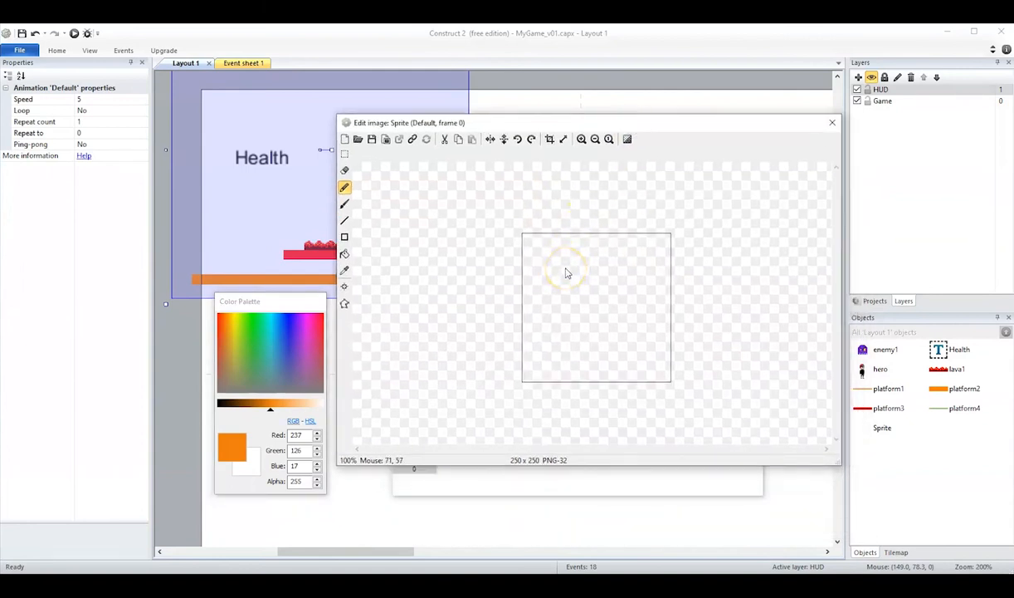
# - Resize the sprite's image canvas to 32 x 32 pixels
pyautogui.click(563, 140)
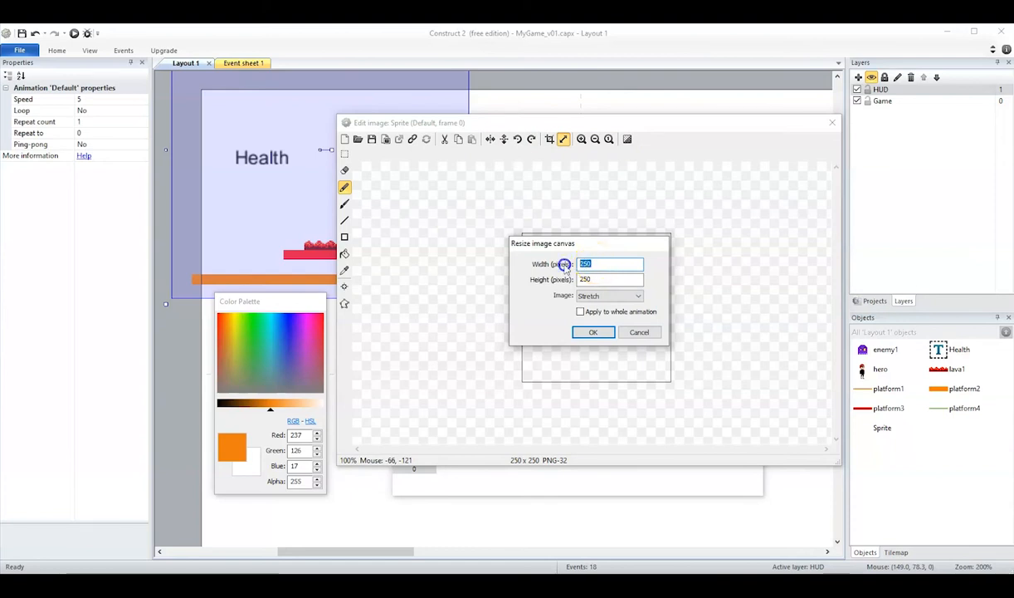
pyautogui.doubleClick(584, 280)
pyautogui.write('32')
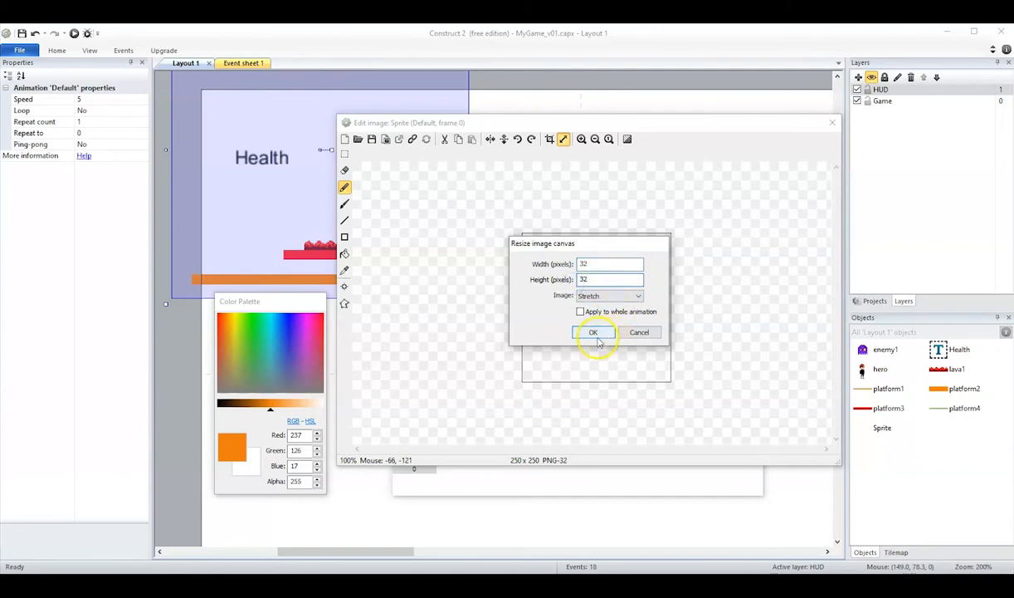
pyautogui.click(592, 333)
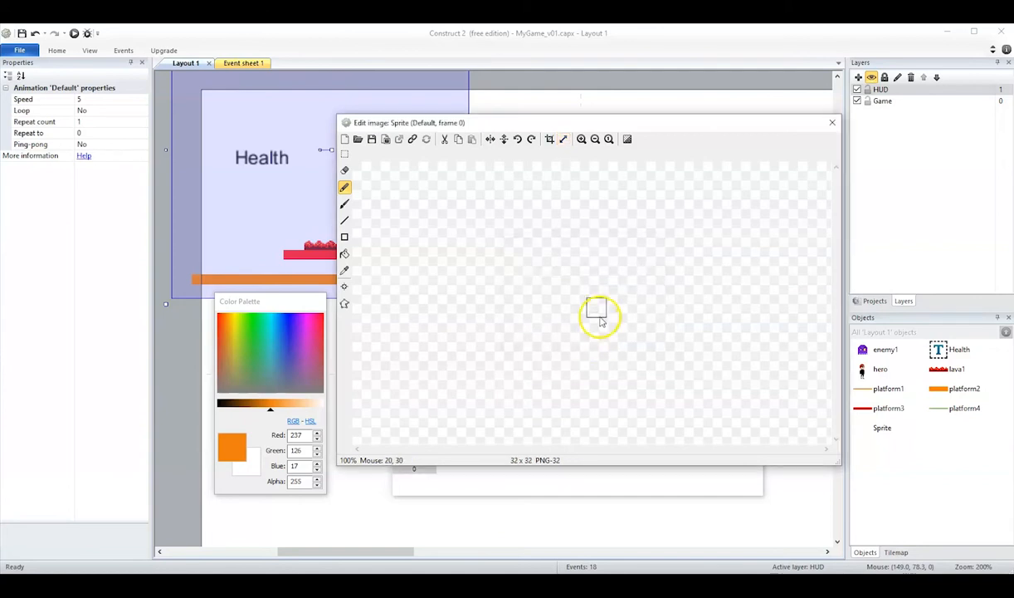
# - Draw a closed heart outline filling the canvas with the Pencil tool in red (252, 2, 36)
pyautogui.click(582, 139)
pyautogui.click(582, 139)
pyautogui.click(582, 139)
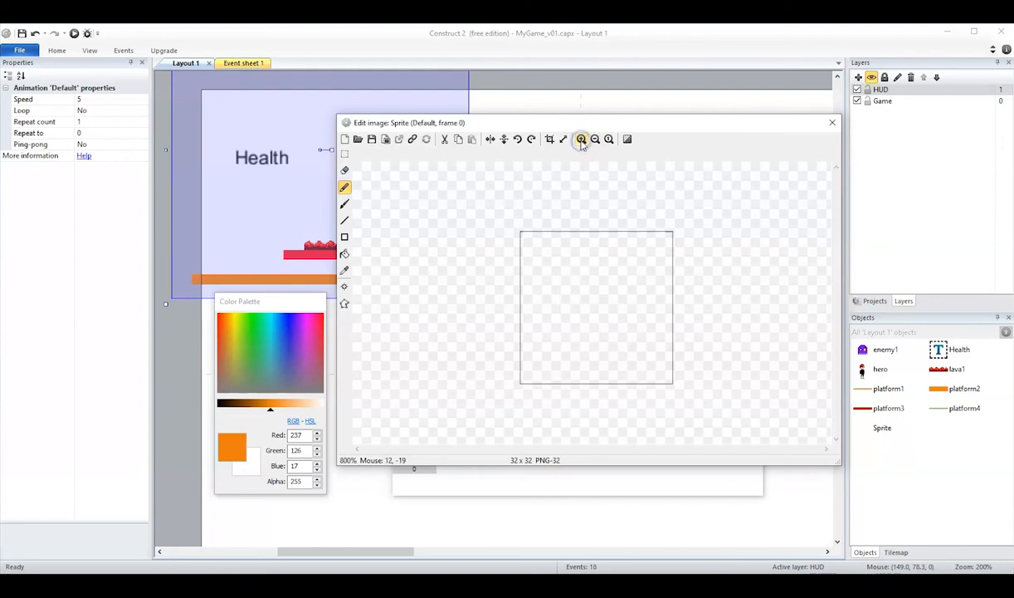
pyautogui.click(344, 189)
pyautogui.click(345, 189)
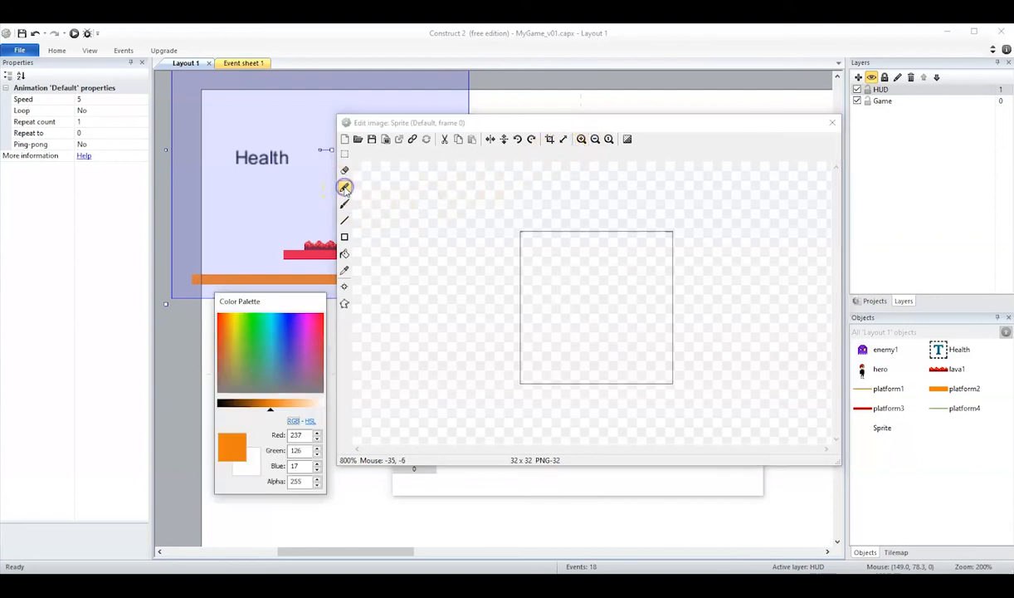
pyautogui.click(323, 314)
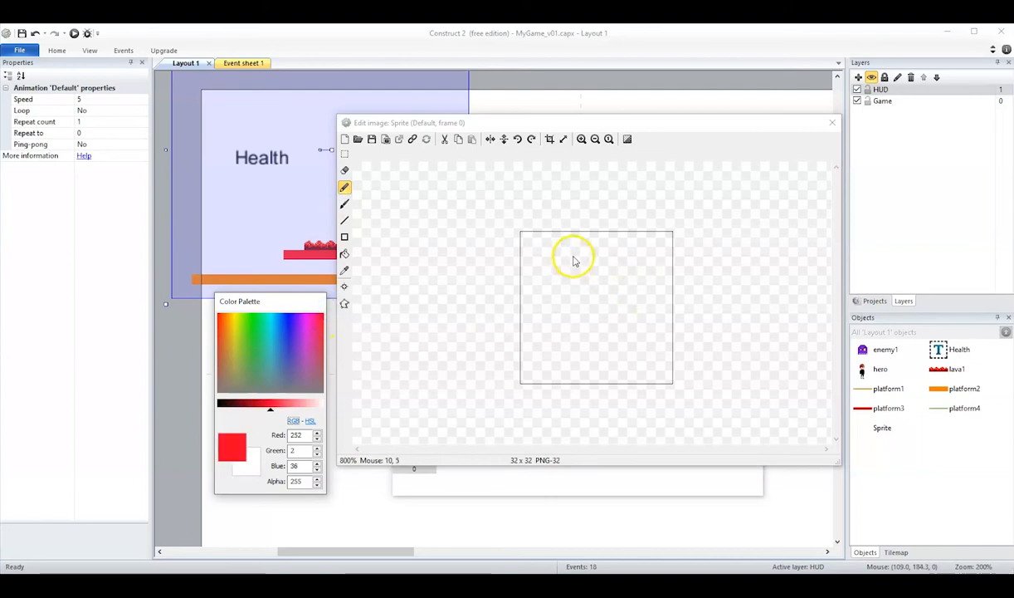
pyautogui.click(594, 382)
pyautogui.moveTo(576, 361); pyautogui.dragTo(548, 336)
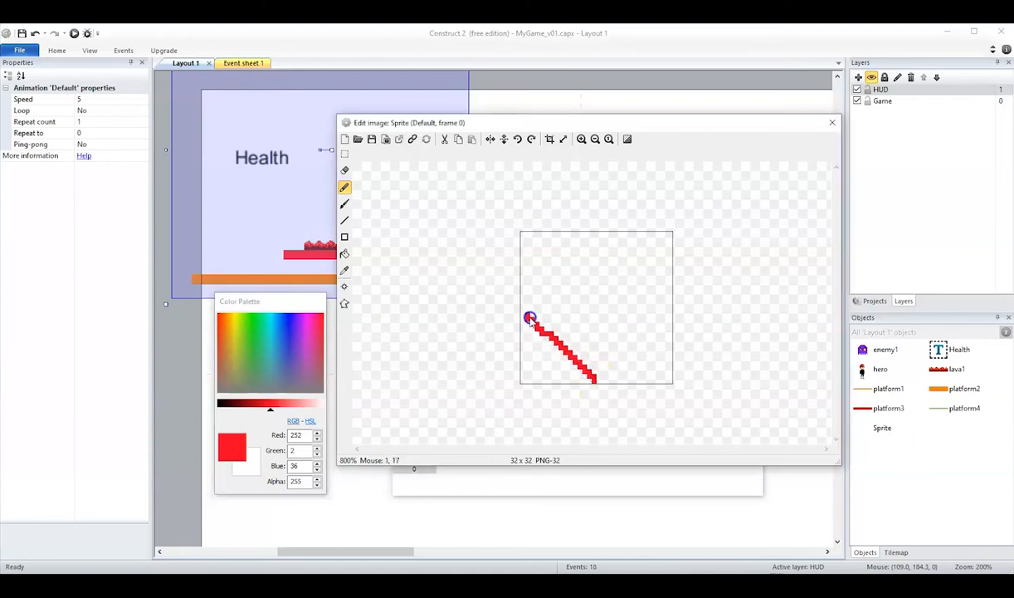
pyautogui.moveTo(523, 297); pyautogui.dragTo(530, 268)
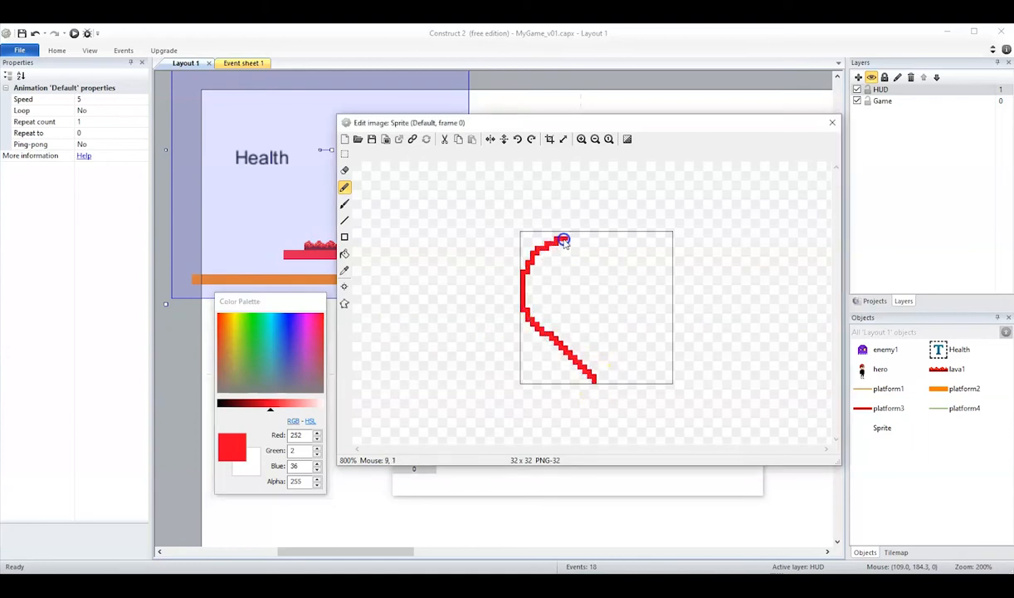
pyautogui.moveTo(589, 243); pyautogui.dragTo(610, 265)
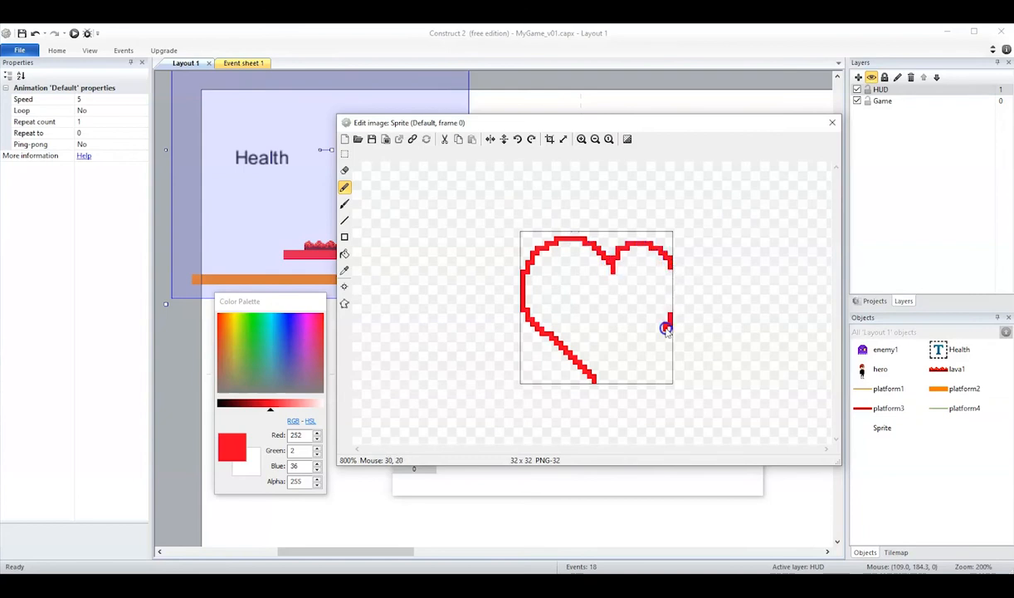
pyautogui.moveTo(671, 292)
pyautogui.mouseDown()
pyautogui.moveTo(666, 270)
pyautogui.moveTo(671, 289)
pyautogui.mouseUp()
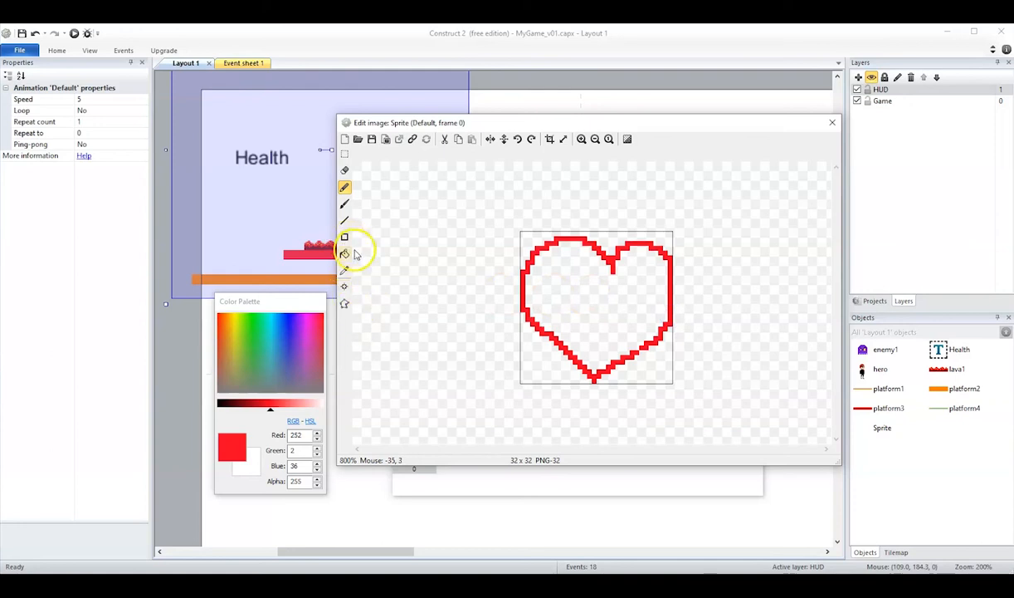
# - Erase the heart's upper-right lobe and redraw it in red with a deeper notch and a lower, rounder curve
pyautogui.click(345, 170)
pyautogui.moveTo(599, 242)
pyautogui.mouseDown()
pyautogui.moveTo(616, 242)
pyautogui.moveTo(637, 267)
pyautogui.moveTo(608, 275)
pyautogui.moveTo(650, 255)
pyautogui.moveTo(672, 301)
pyautogui.mouseUp()
pyautogui.click(344, 220)
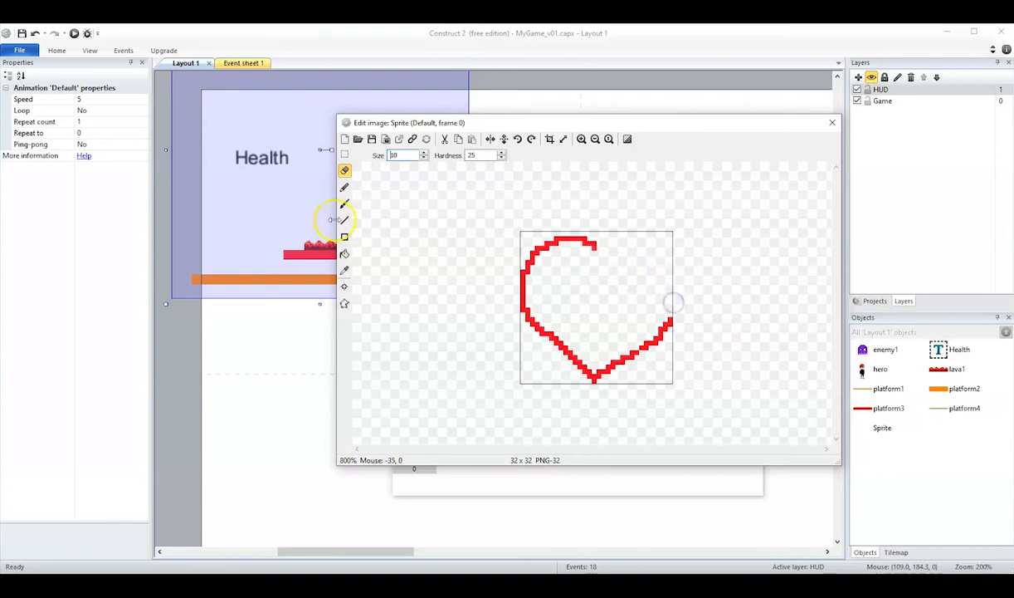
pyautogui.click(344, 187)
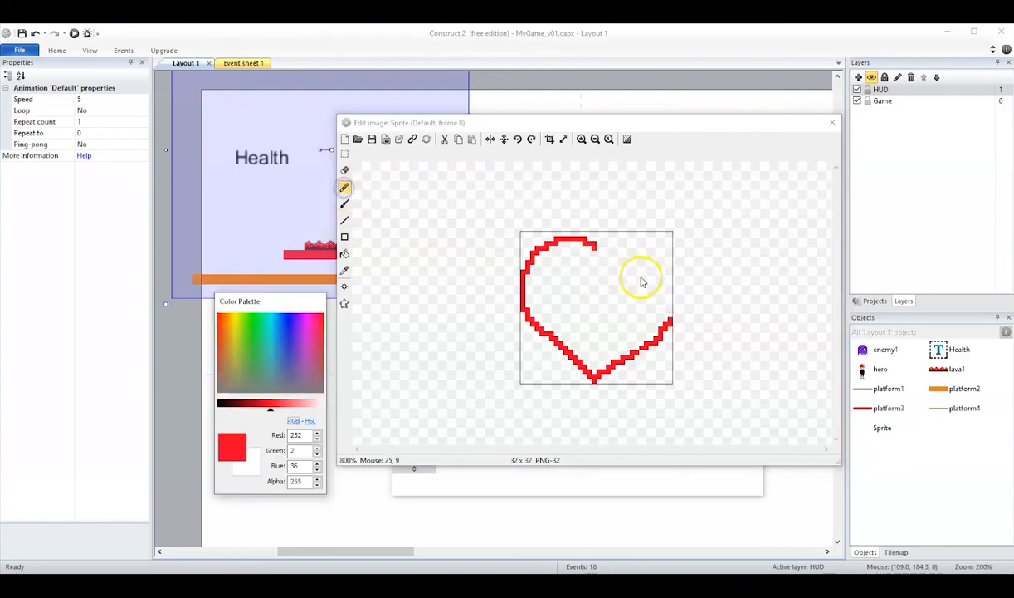
pyautogui.click(595, 252)
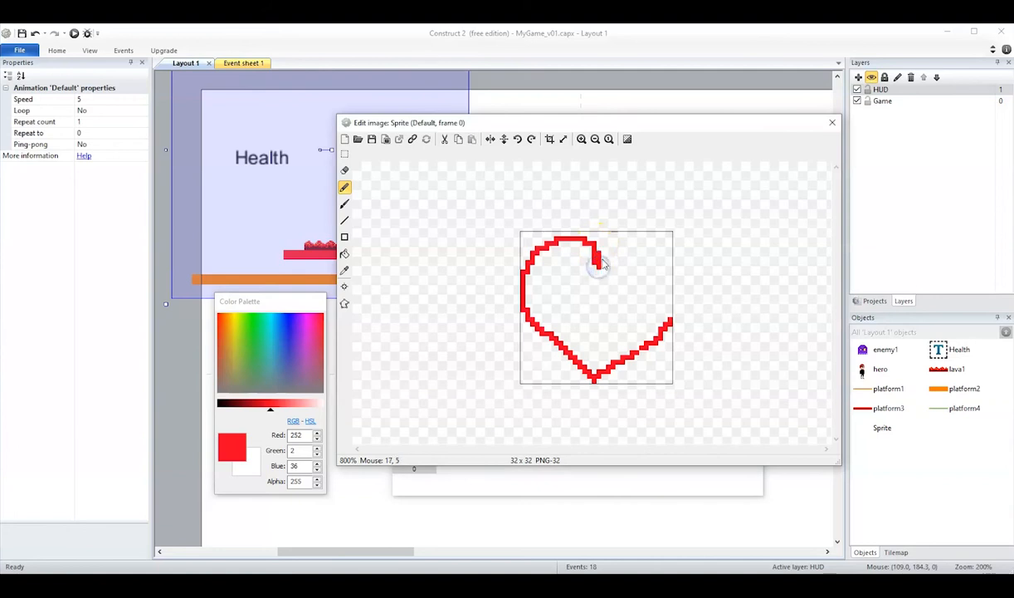
pyautogui.moveTo(602, 259)
pyautogui.mouseDown()
pyautogui.moveTo(629, 251)
pyautogui.moveTo(653, 268)
pyautogui.mouseUp()
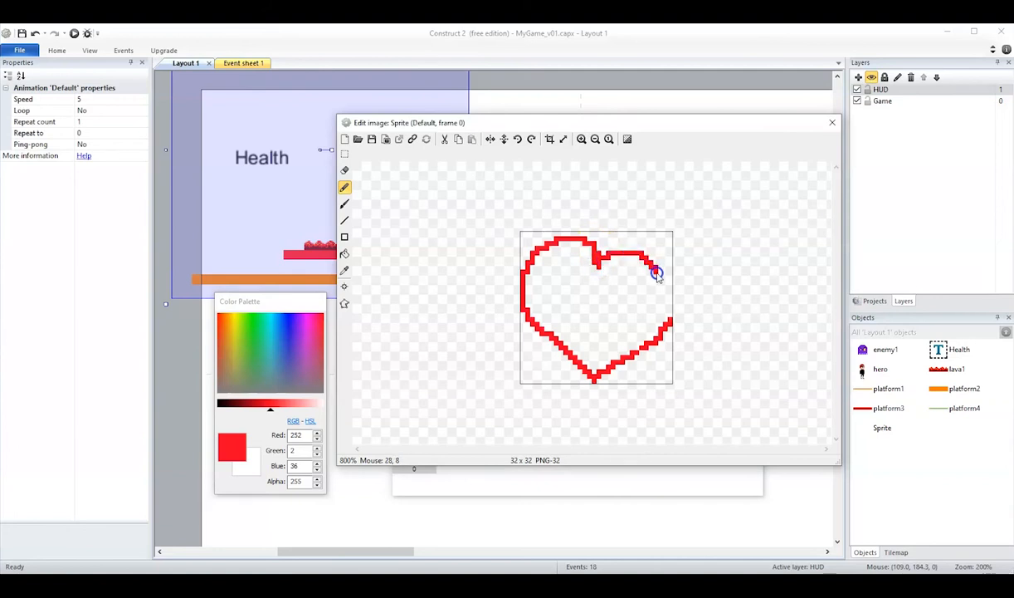
pyautogui.hotkey('ctrl', 'z')
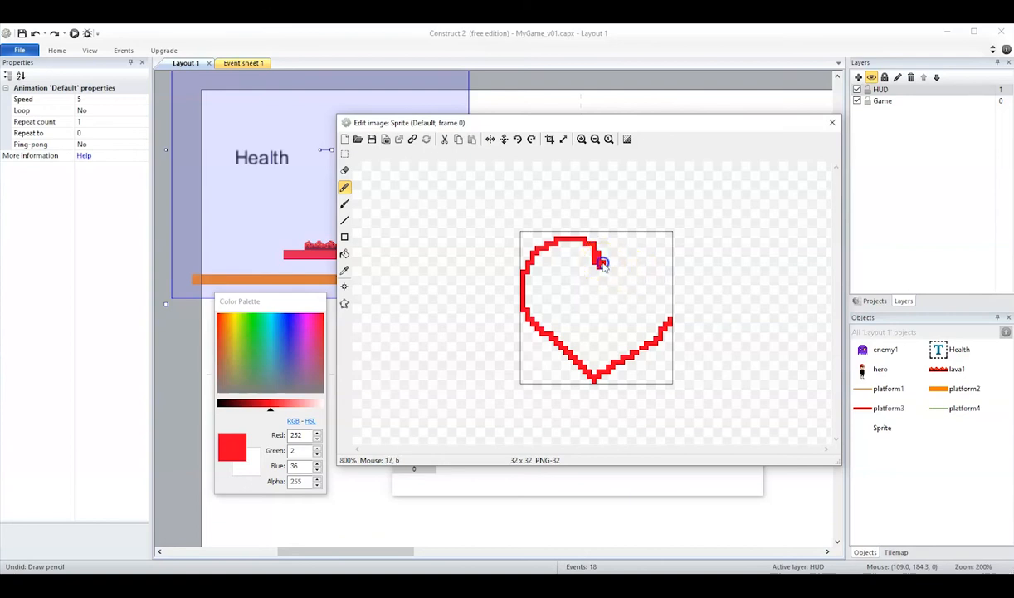
pyautogui.click(607, 274)
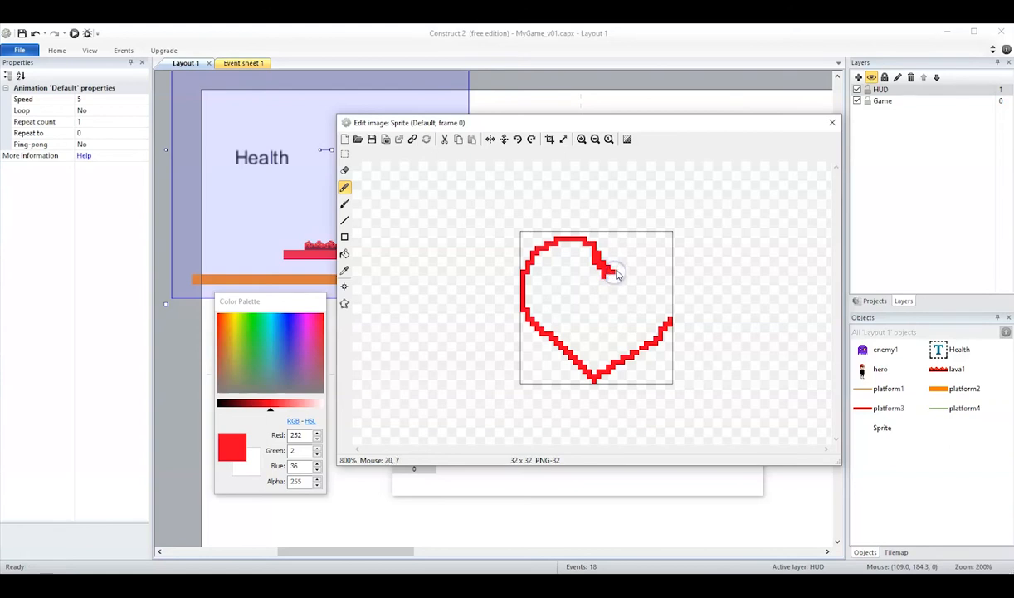
pyautogui.moveTo(634, 257)
pyautogui.mouseDown()
pyautogui.moveTo(669, 271)
pyautogui.moveTo(668, 322)
pyautogui.mouseUp()
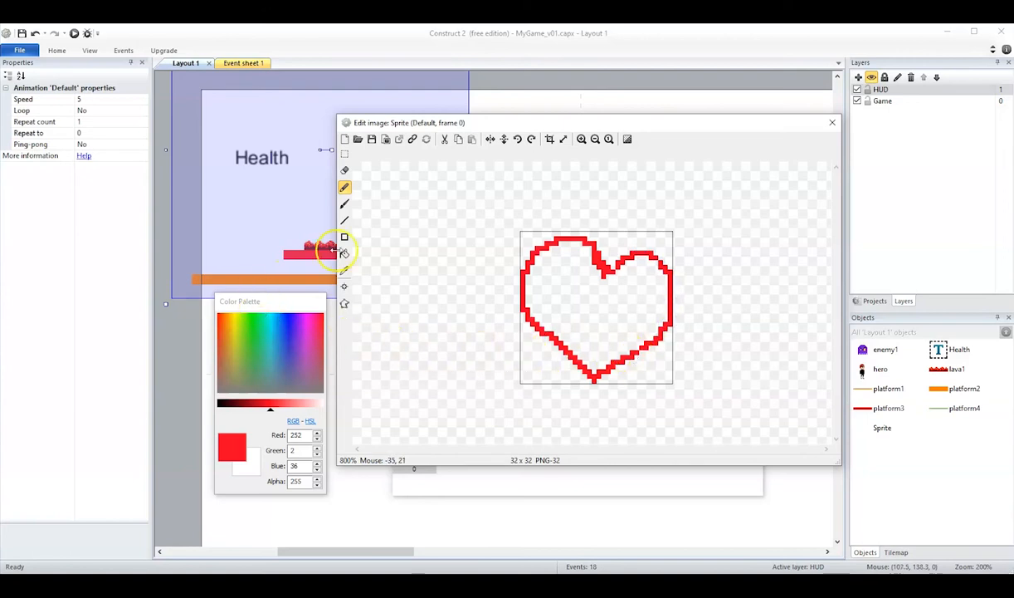
# - Erase the heart's lower-right edge and redraw it in red as a straighter diagonal down to the tip
pyautogui.click(344, 169)
pyautogui.click(648, 352)
pyautogui.click(637, 357)
pyautogui.click(667, 327)
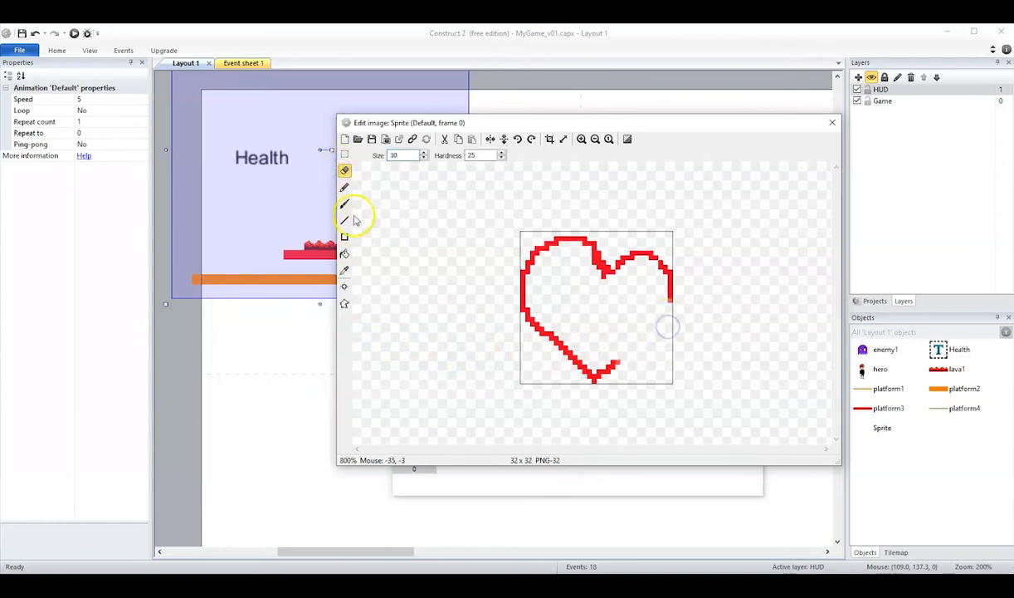
pyautogui.click(345, 187)
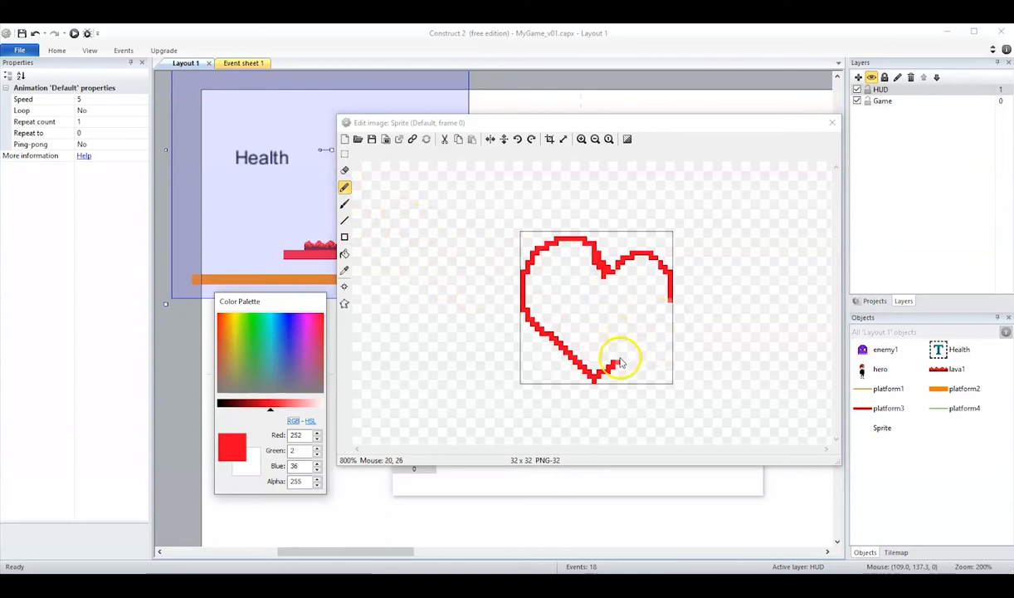
pyautogui.moveTo(669, 306); pyautogui.dragTo(619, 361)
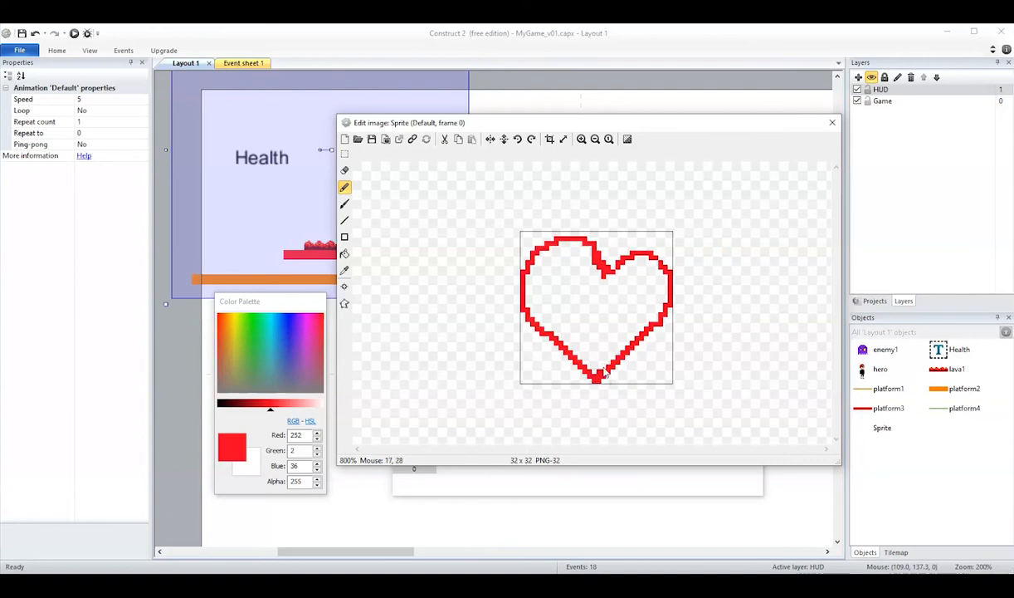
# - Fill the inside of the heart outline with the same red
pyautogui.moveTo(539, 312); pyautogui.dragTo(534, 309)
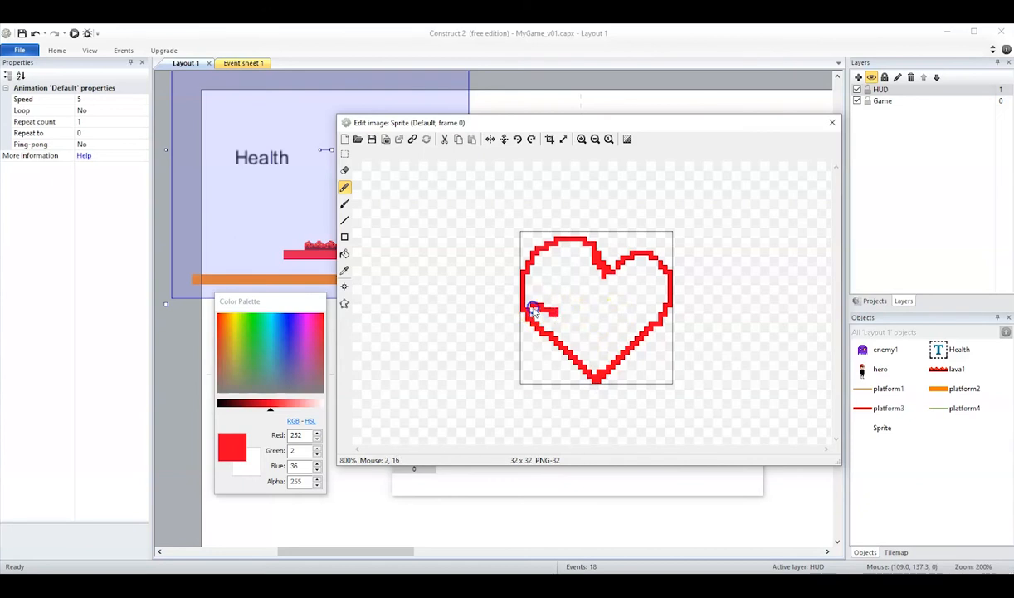
pyautogui.click(345, 253)
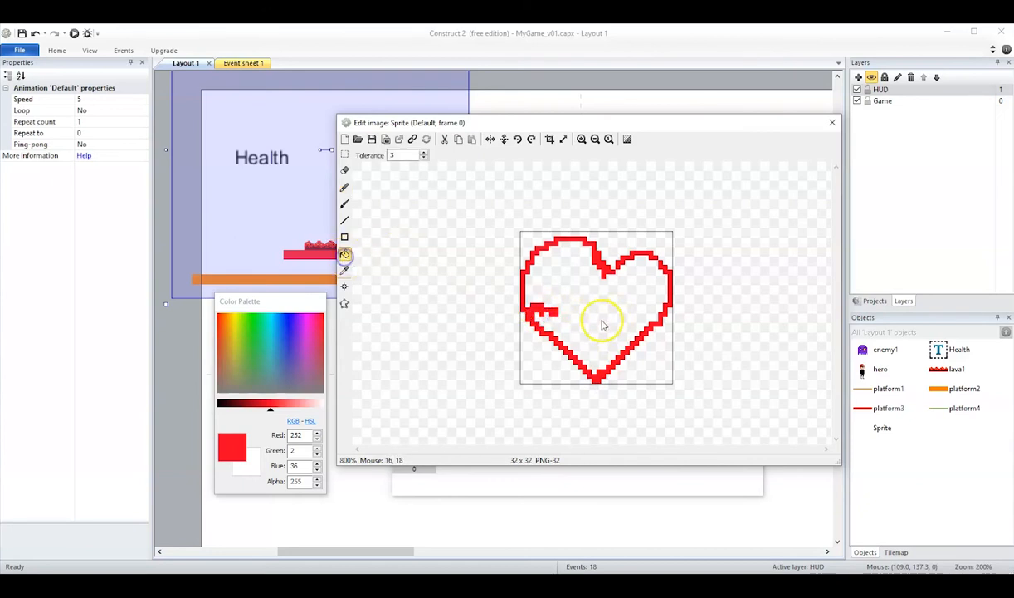
pyautogui.click(601, 319)
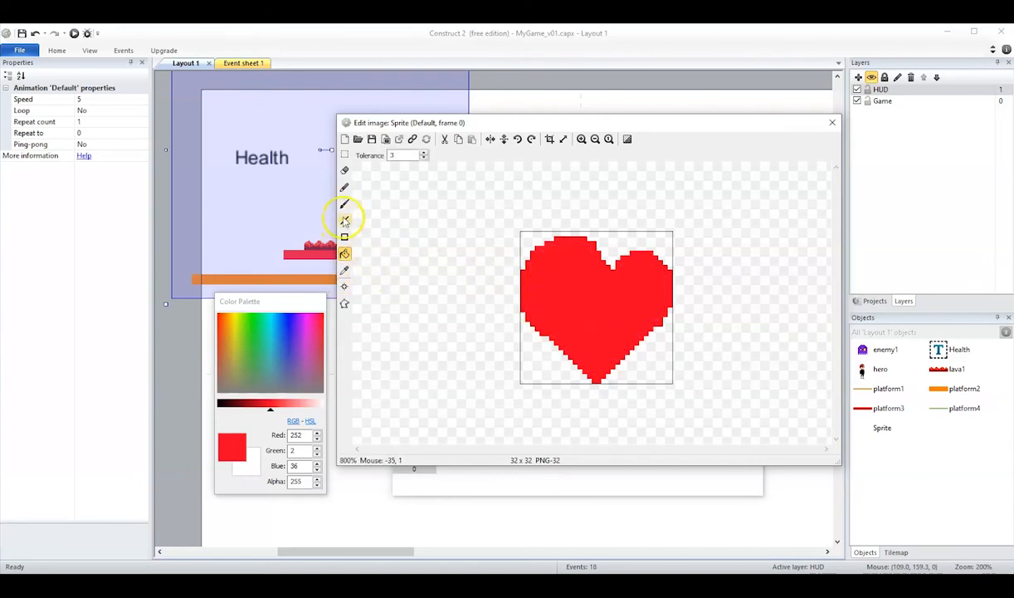
# - Add white (255, 255, 255) pencil highlights just inside the heart's right edge, undoing the misplaced strokes
pyautogui.click(344, 187)
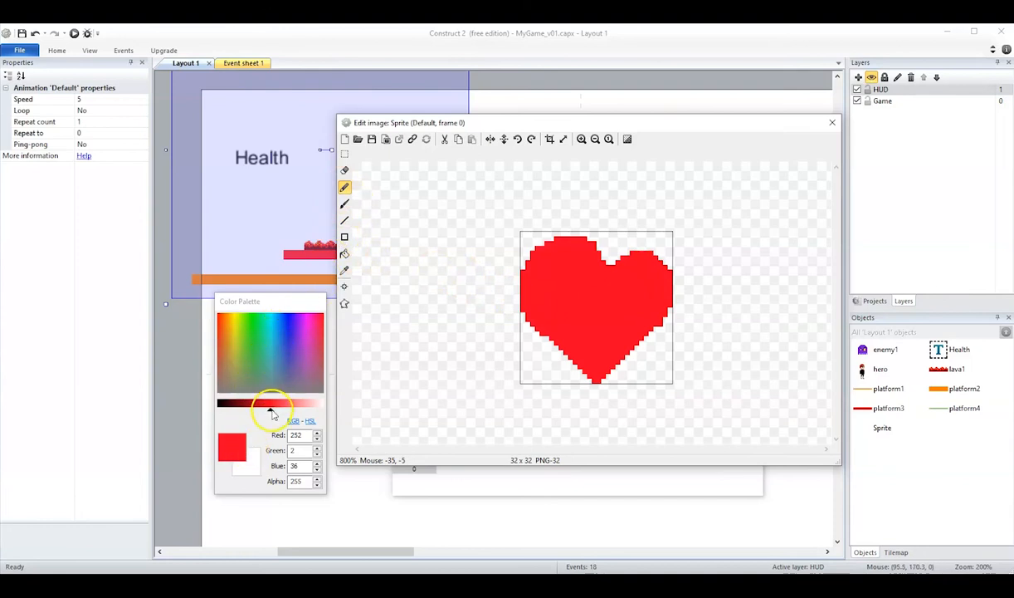
pyautogui.moveTo(267, 405); pyautogui.dragTo(347, 417)
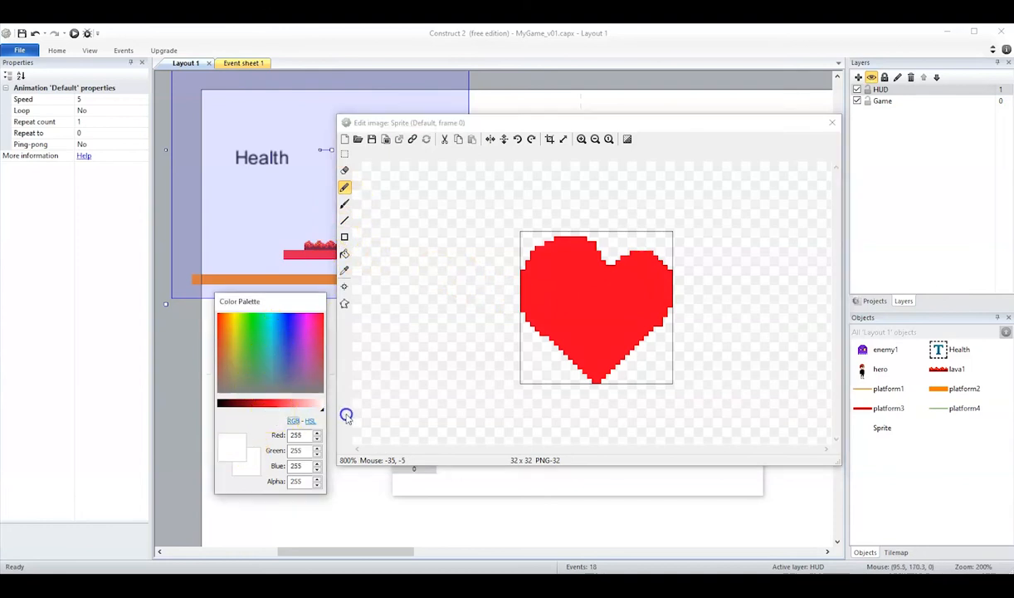
pyautogui.click(637, 263)
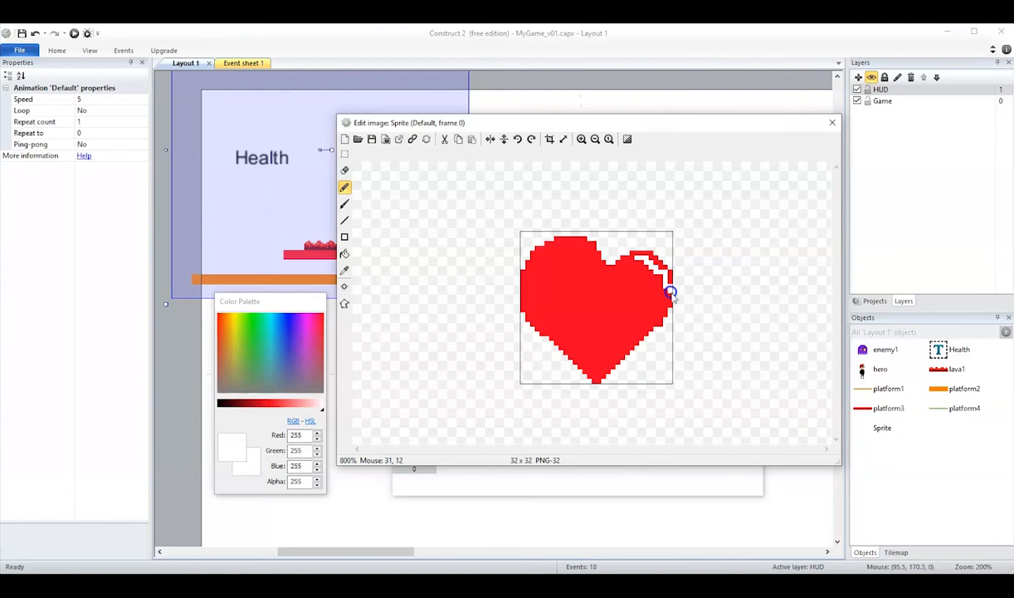
pyautogui.hotkey('ctrl', 'z')
pyautogui.hotkey('ctrl', 'z')
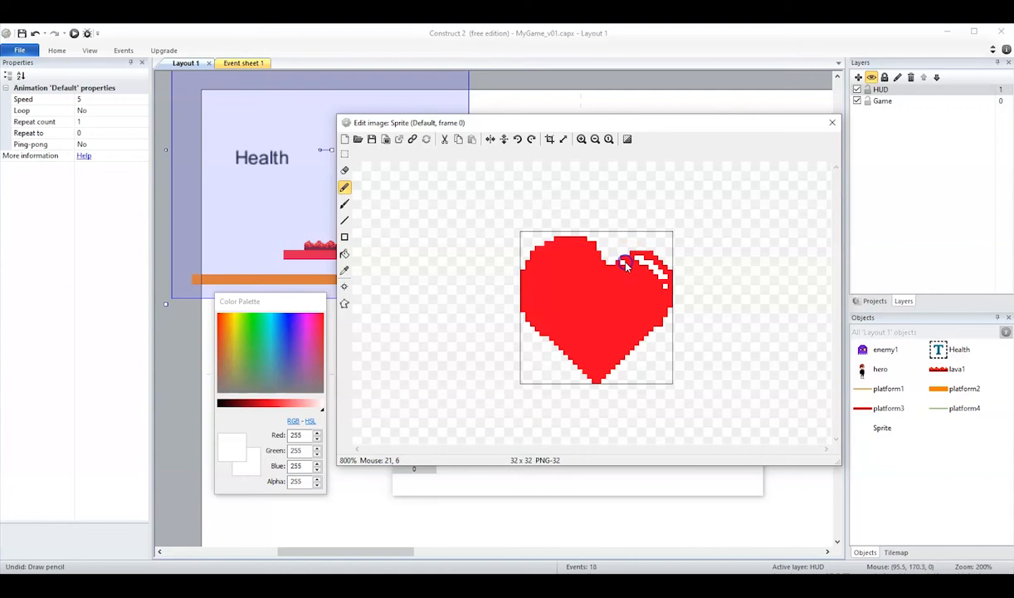
pyautogui.click(665, 302)
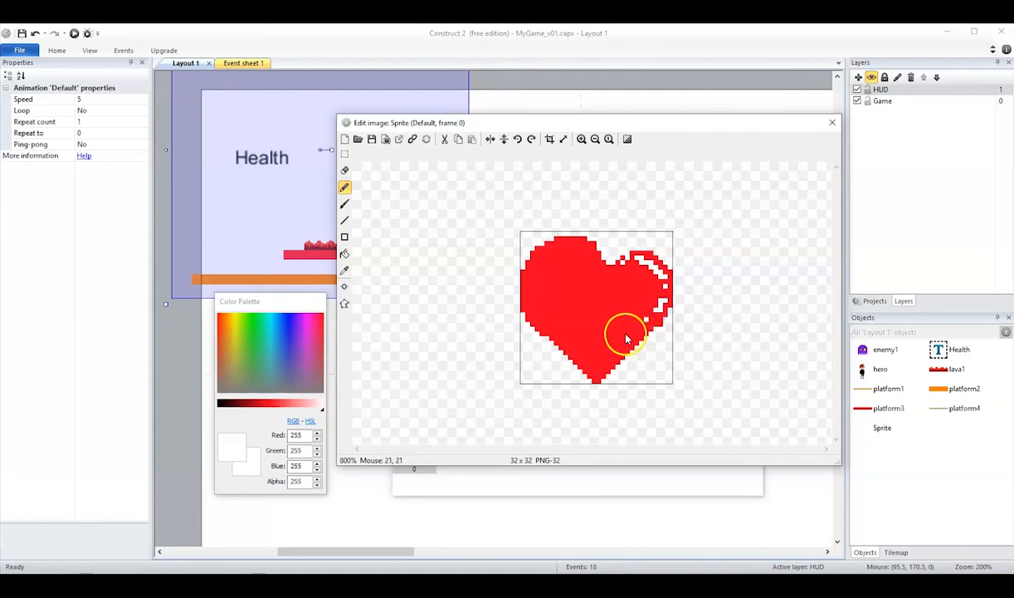
# - Shade the heart's lower-left edge down to the tip with dark red (126, 1, 18) pencil strokes
pyautogui.moveTo(303, 405); pyautogui.dragTo(244, 415)
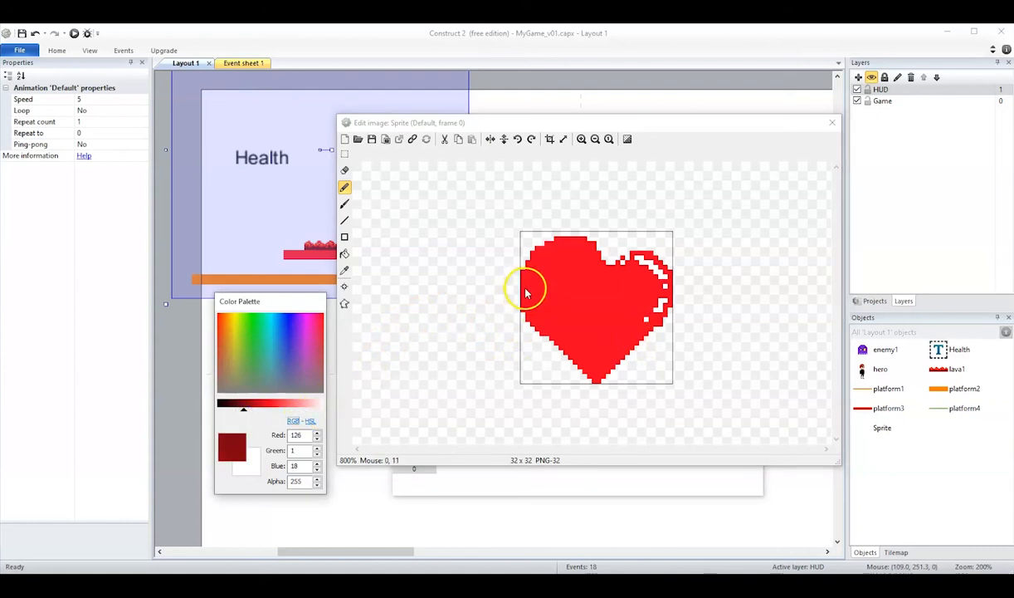
pyautogui.moveTo(525, 292); pyautogui.dragTo(526, 307)
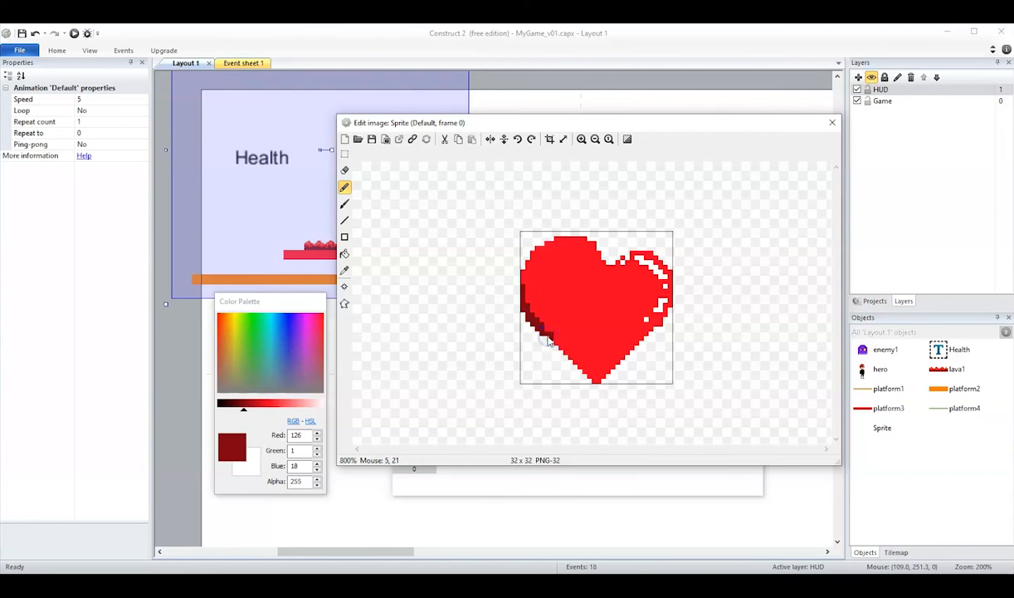
pyautogui.click(548, 338)
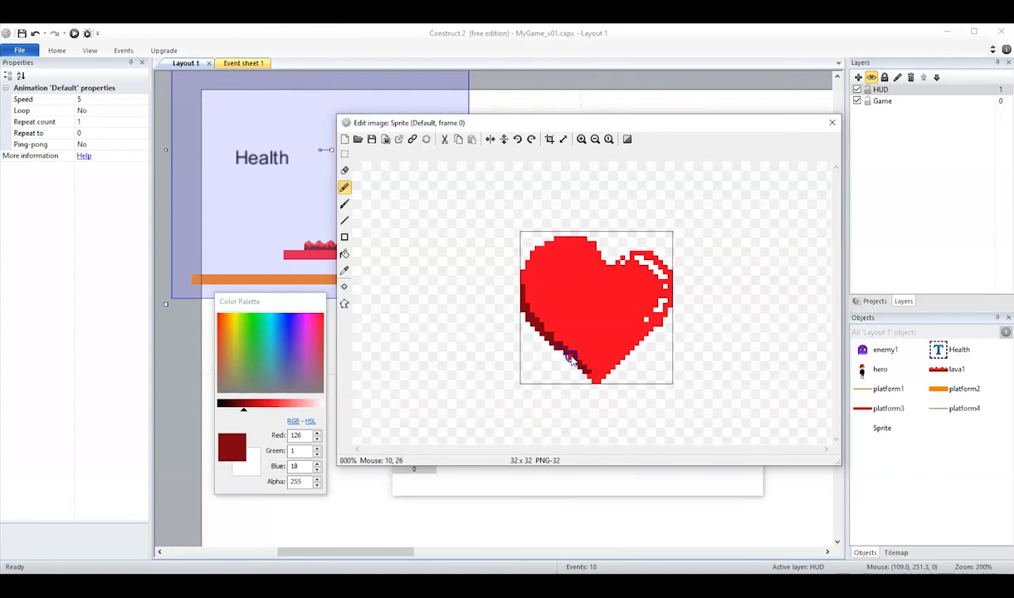
pyautogui.click(564, 354)
pyautogui.click(583, 376)
pyautogui.click(591, 381)
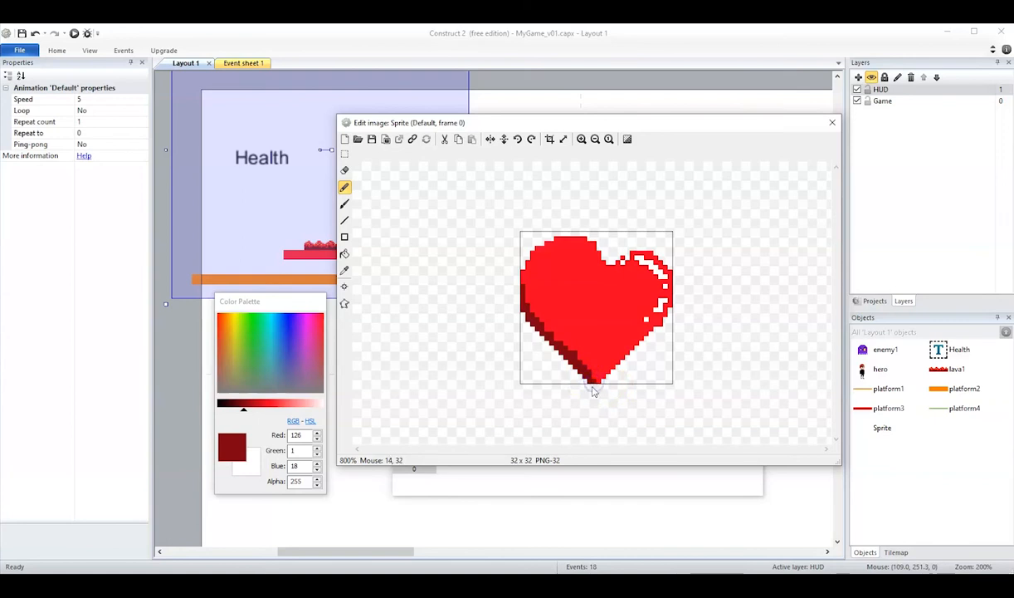
pyautogui.click(545, 329)
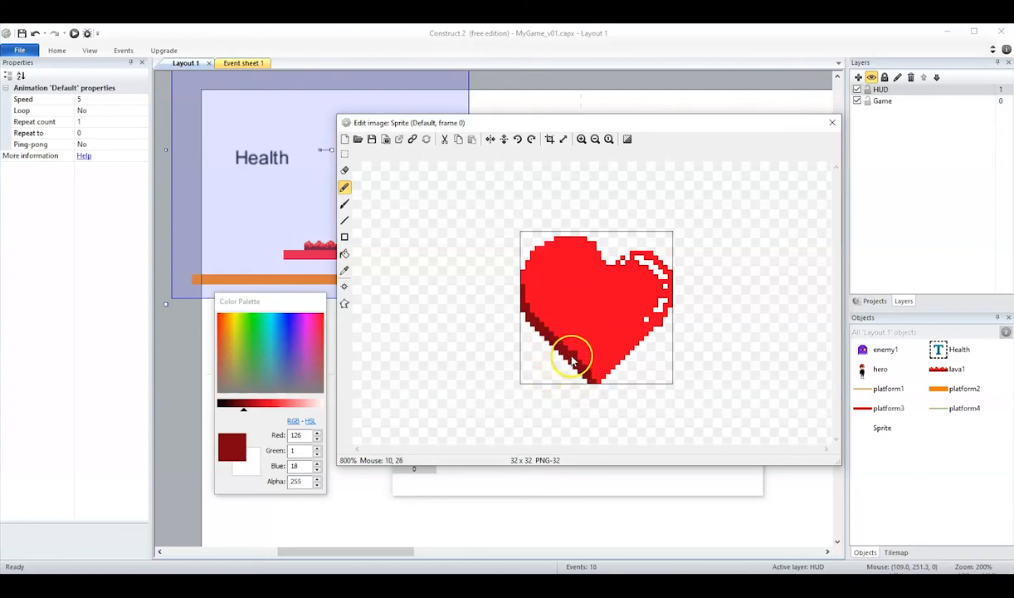
pyautogui.click(345, 170)
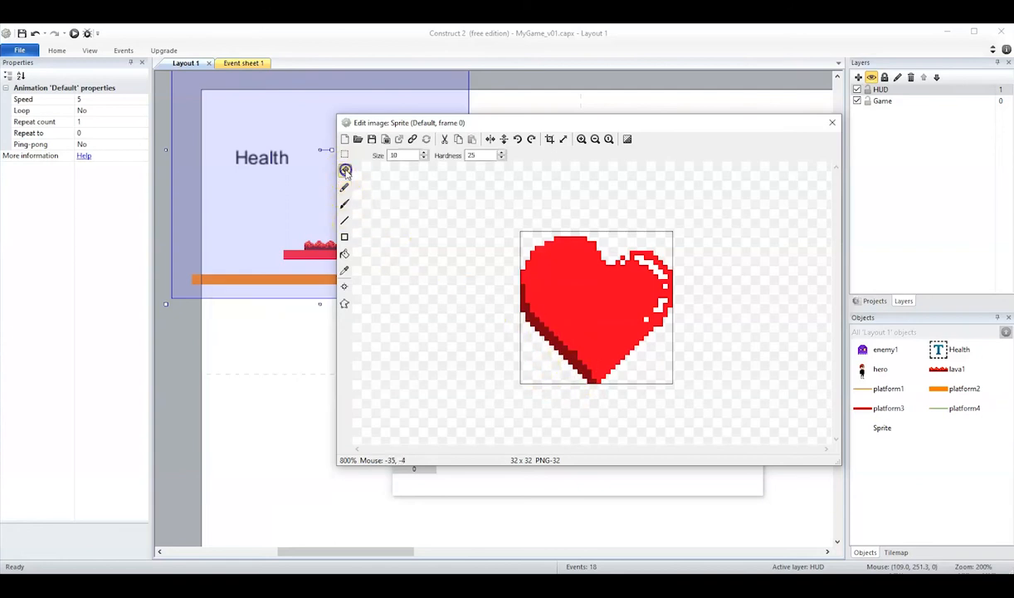
pyautogui.click(344, 187)
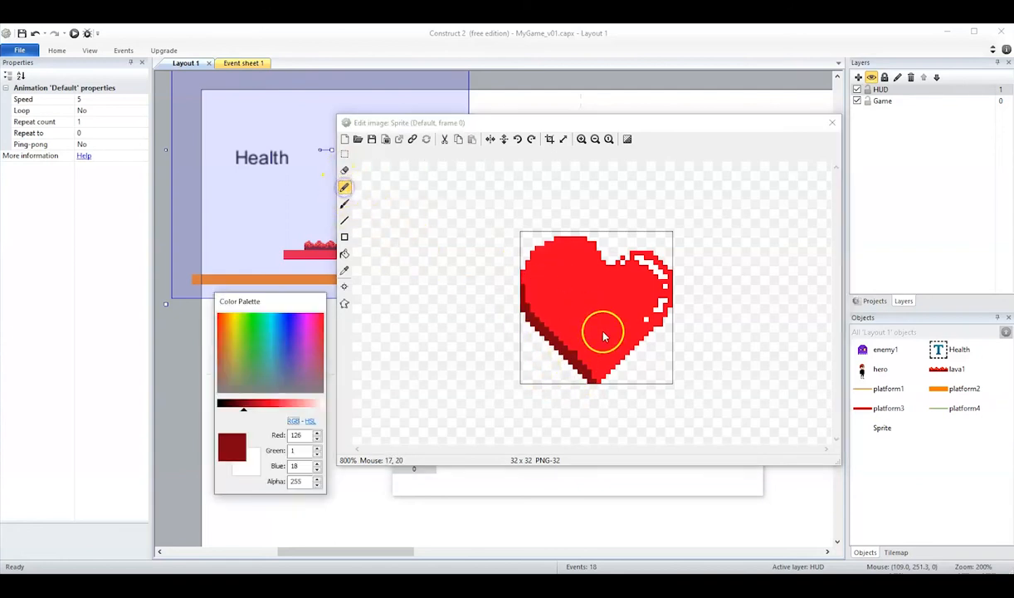
# - Sample the heart's red and repaint the stray dark pixels inside its lower-left shading with the pencil
pyautogui.click(345, 270)
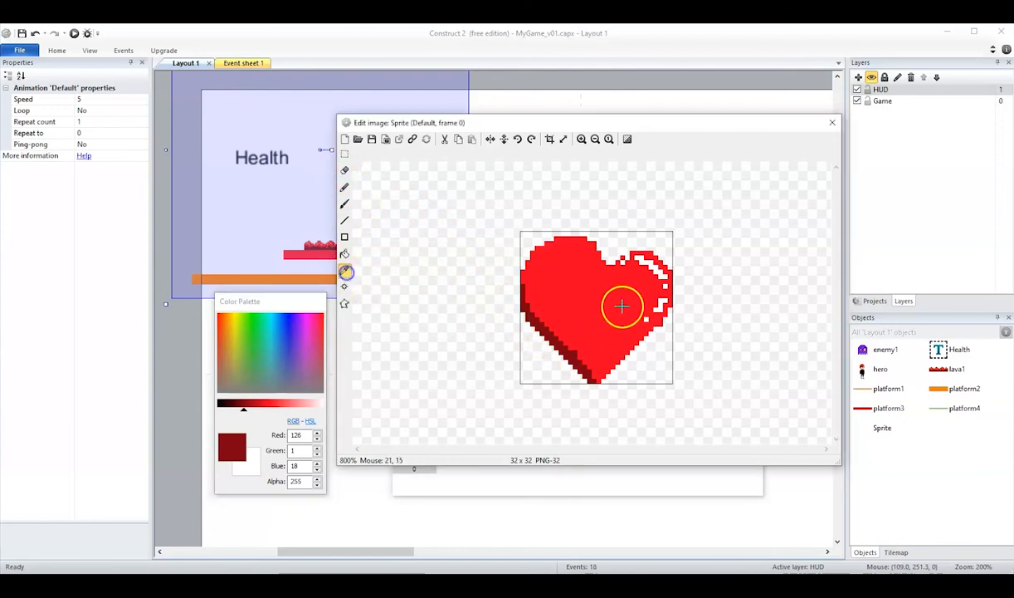
pyautogui.click(623, 307)
pyautogui.click(344, 186)
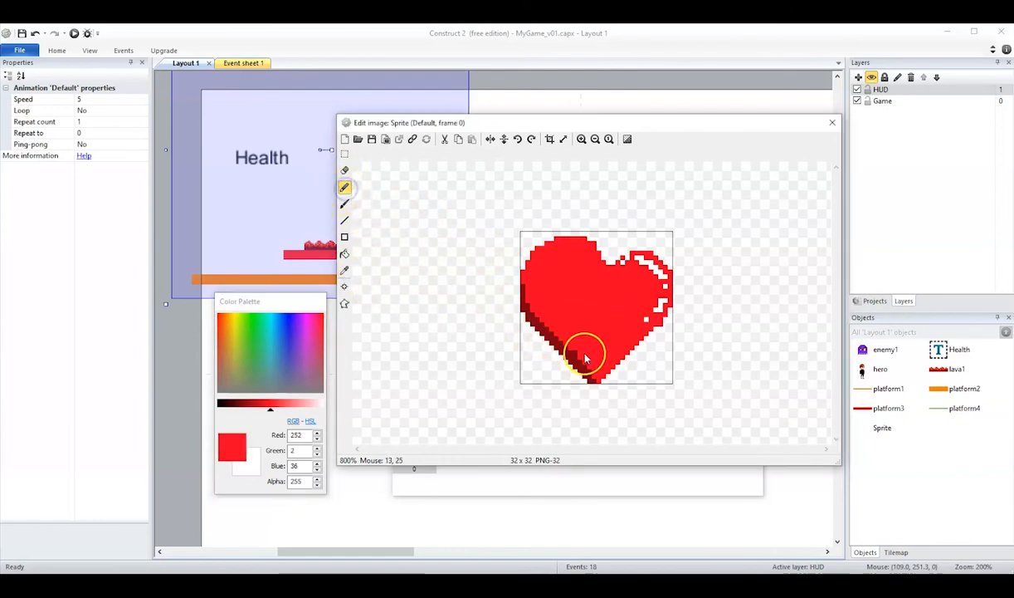
pyautogui.moveTo(577, 356); pyautogui.dragTo(622, 372)
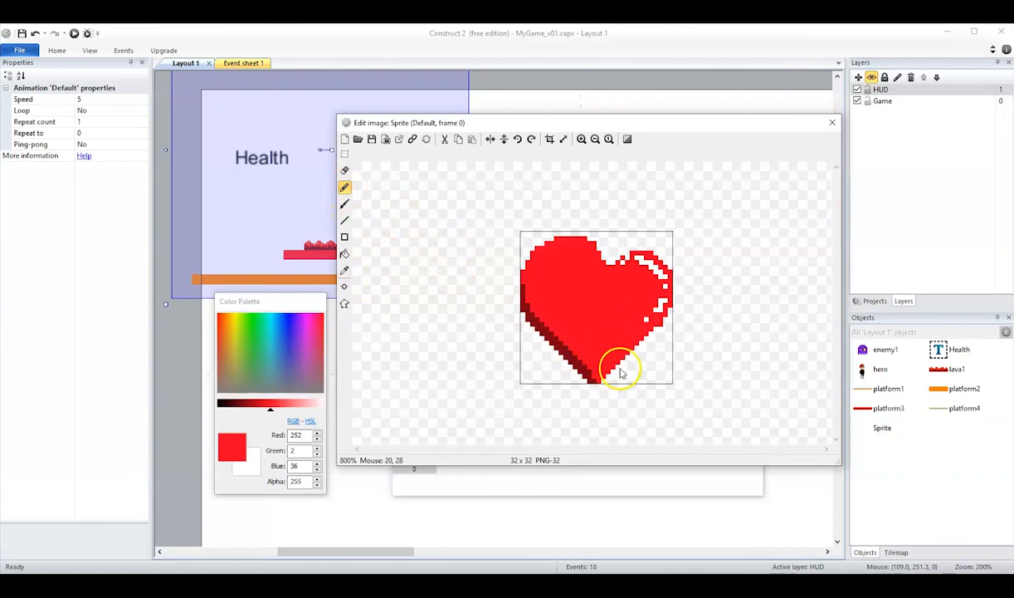
# - Touch up the dark red (126, 1, 18) shading on the heart's left edge, undoing the misplaced stroke, and close the image editor
pyautogui.click(345, 271)
pyautogui.click(551, 340)
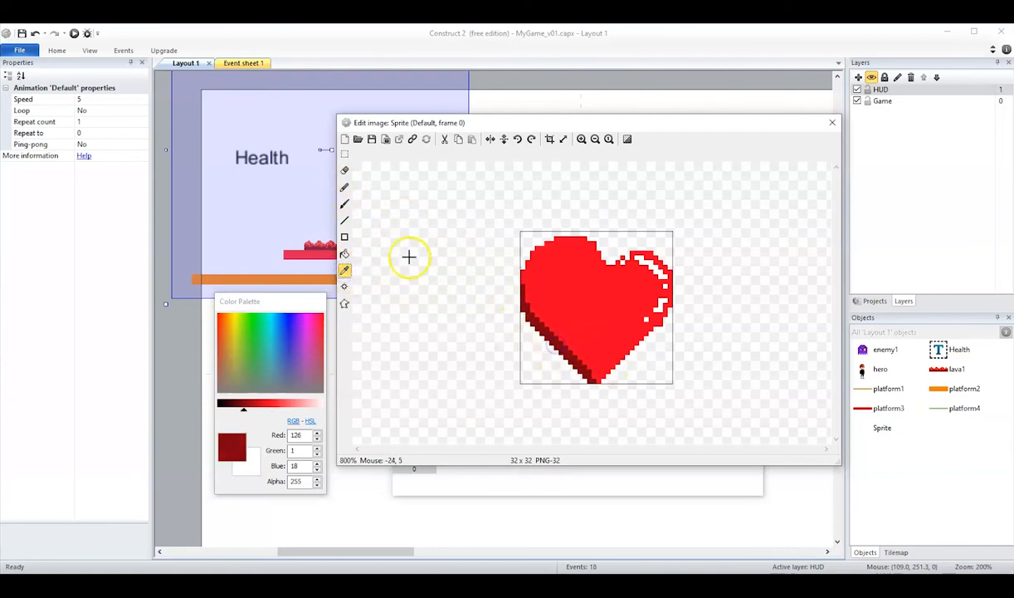
pyautogui.click(345, 187)
pyautogui.moveTo(524, 272); pyautogui.dragTo(527, 305)
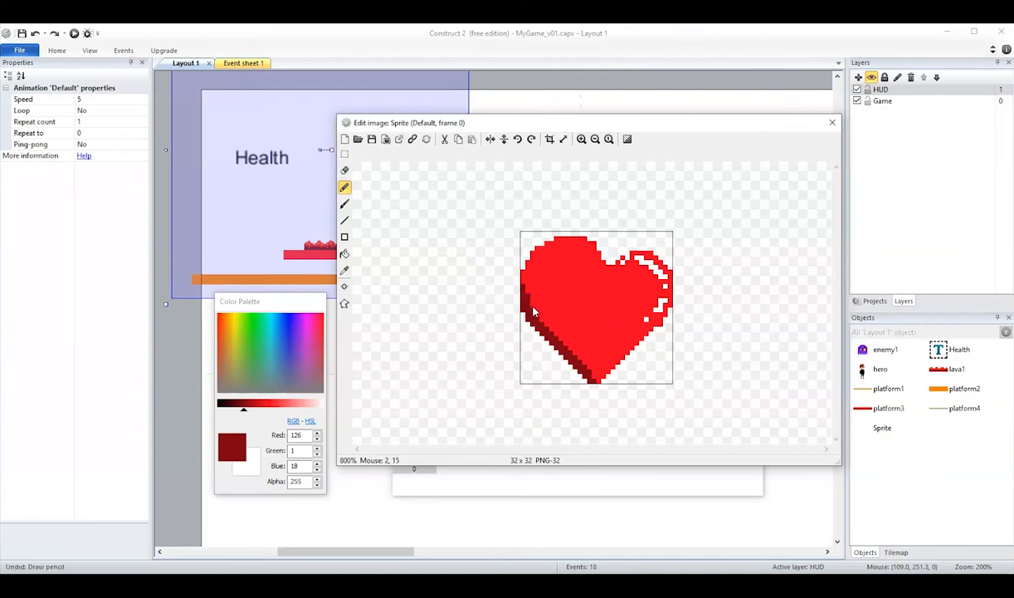
pyautogui.click(658, 342)
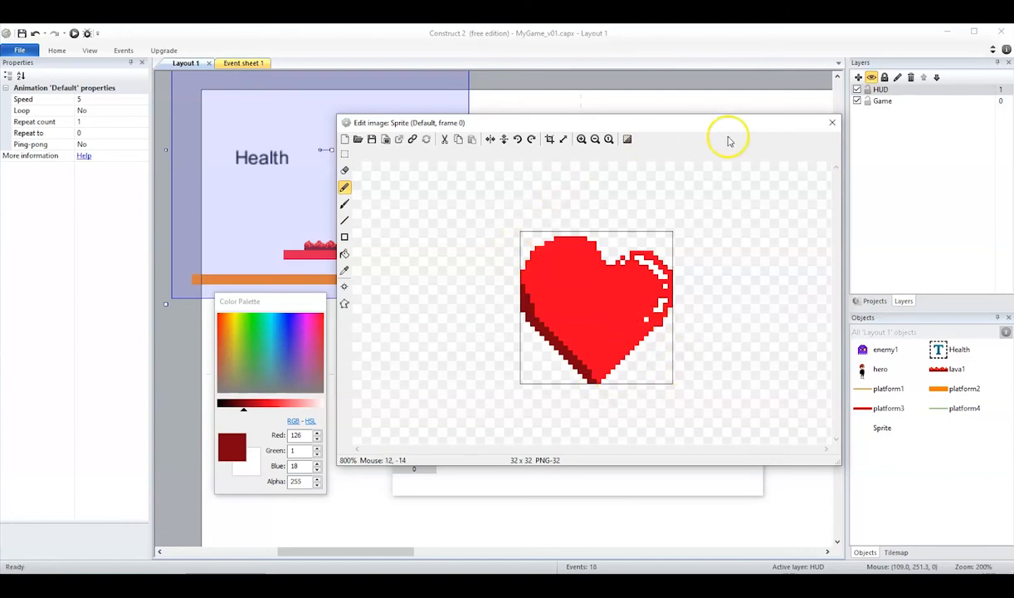
pyautogui.moveTo(722, 123); pyautogui.dragTo(717, 126)
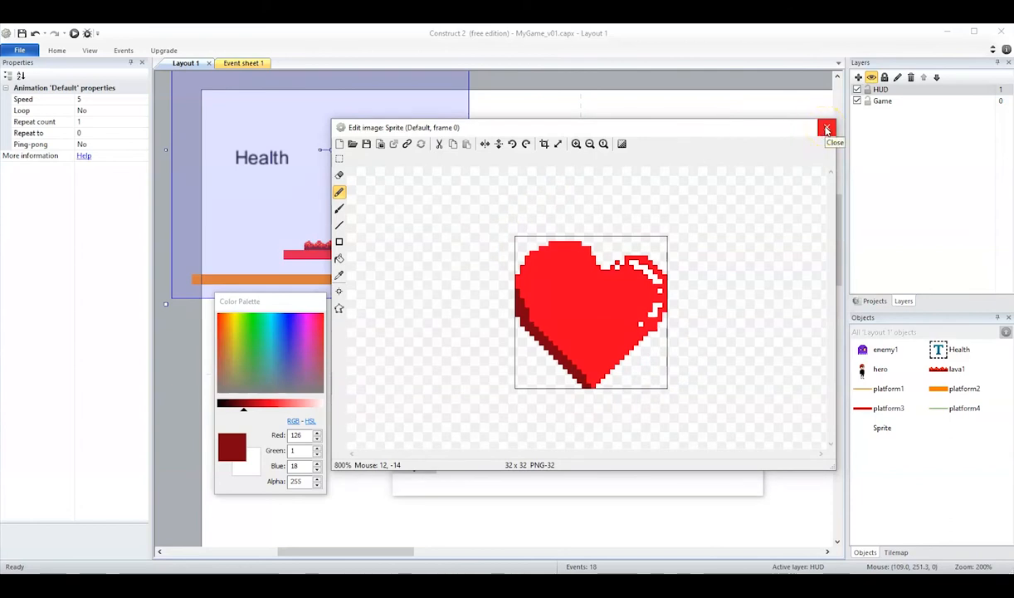
pyautogui.click(826, 128)
# - Shrink the heart sprite to about 12 × 12 and place it directly after the Health text
pyautogui.click(331, 174)
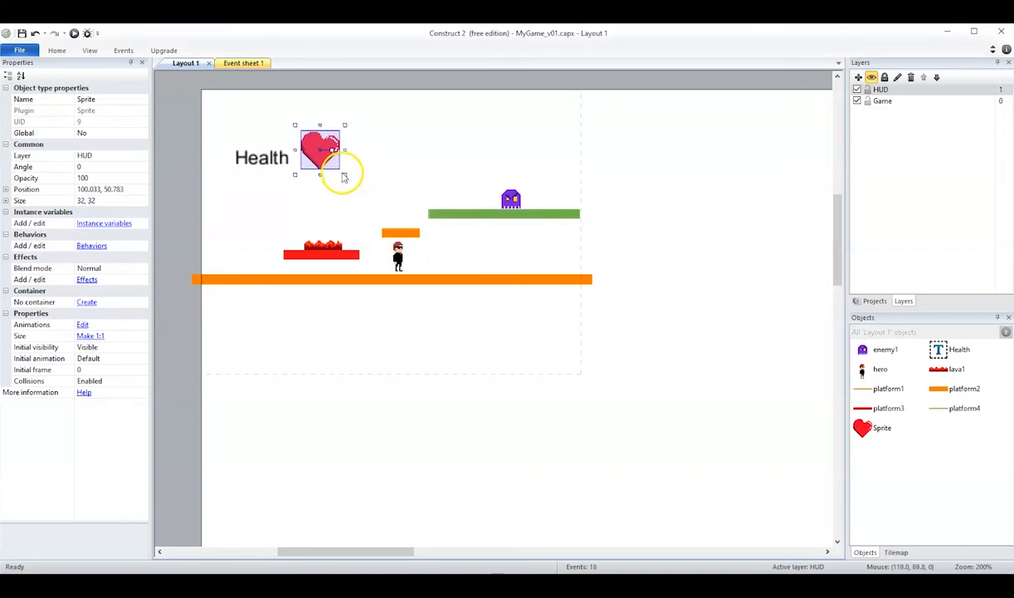
pyautogui.moveTo(343, 173); pyautogui.dragTo(319, 151)
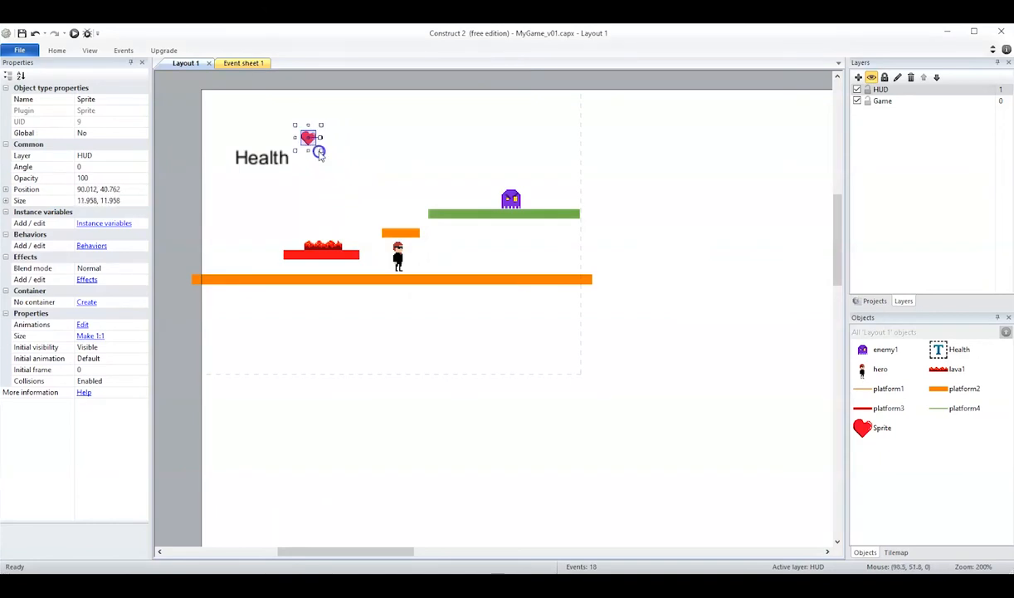
pyautogui.click(312, 170)
pyautogui.moveTo(309, 138); pyautogui.dragTo(305, 164)
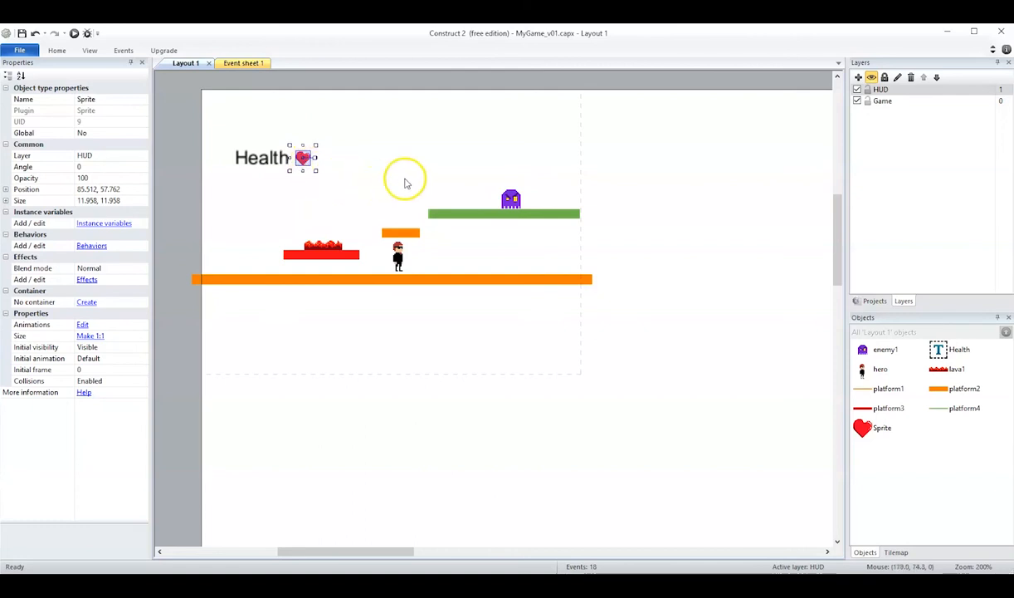
pyautogui.click(365, 198)
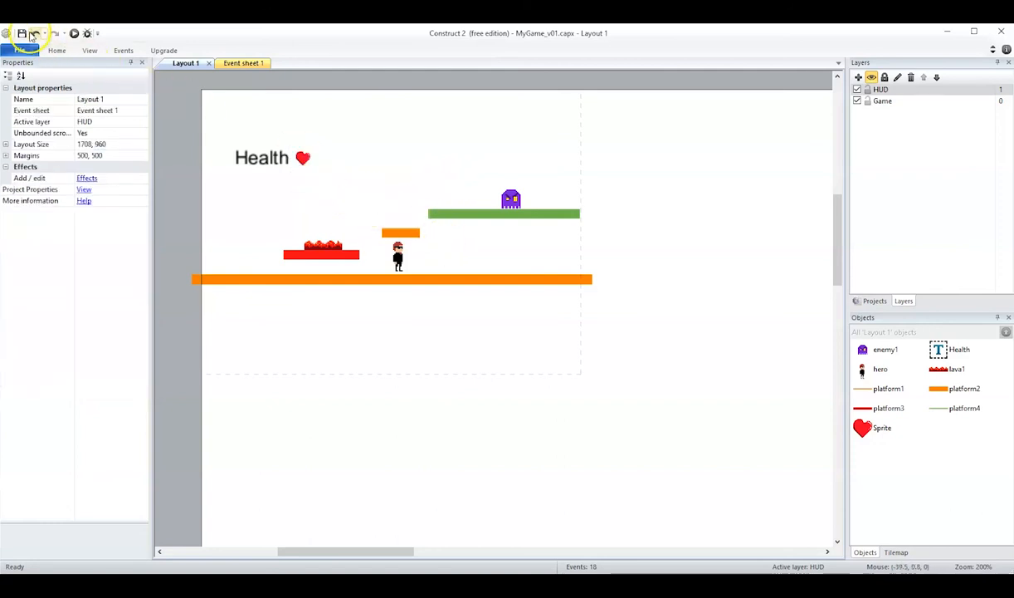
# - Preview the layout, walking the hero back and forth to check whether the HUD stays fixed, and return to the editor
pyautogui.click(74, 33)
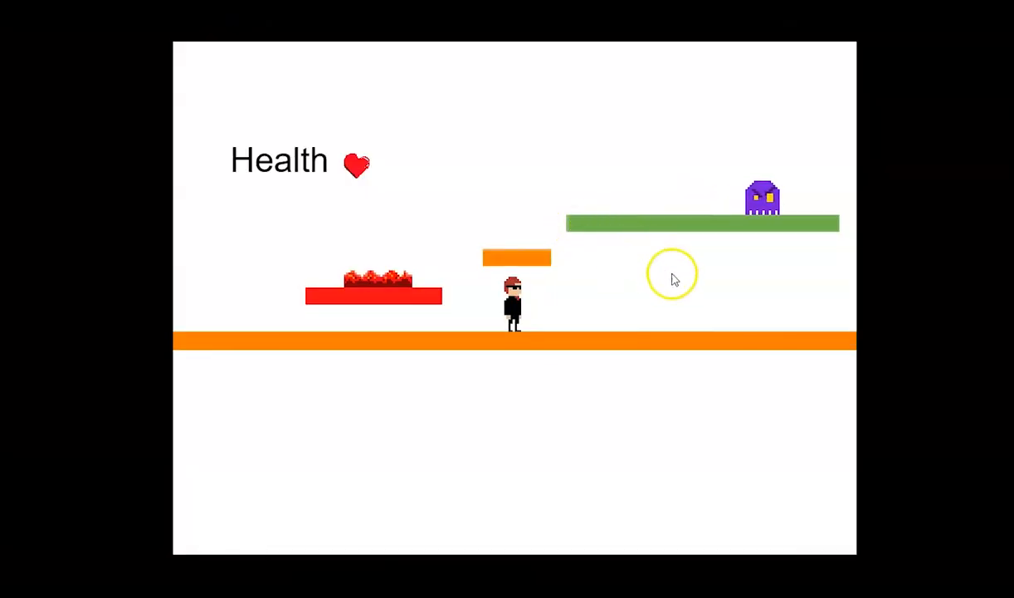
pyautogui.press('Right')
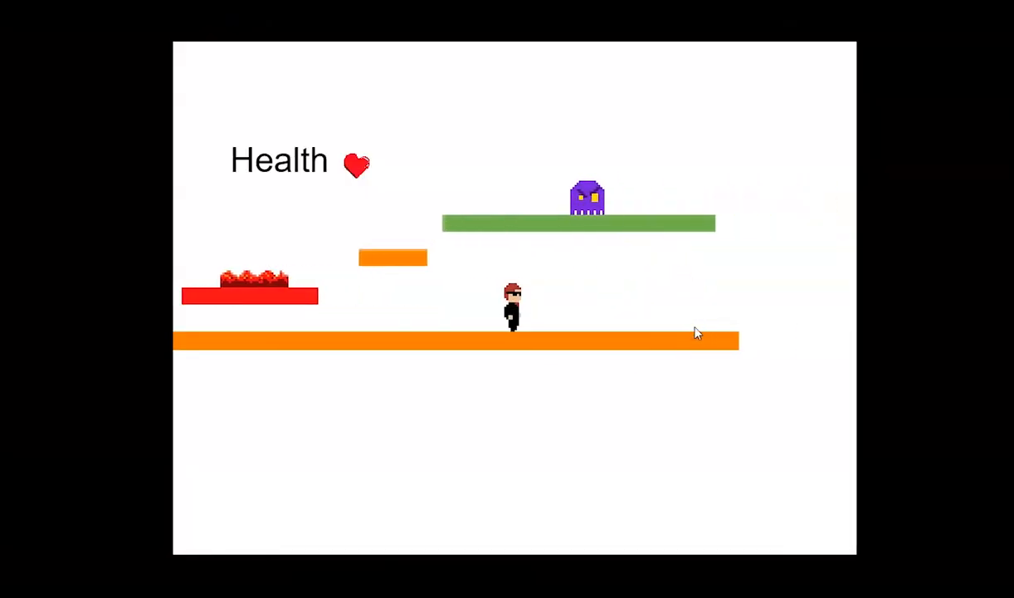
pyautogui.press('Left')
pyautogui.press('Right')
pyautogui.press('Left')
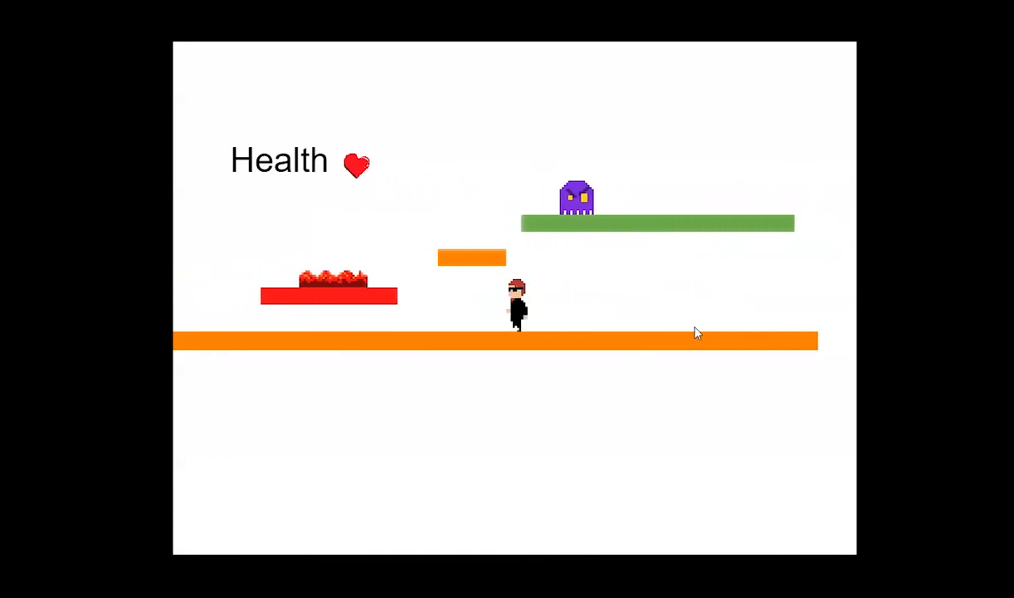
pyautogui.press('Right')
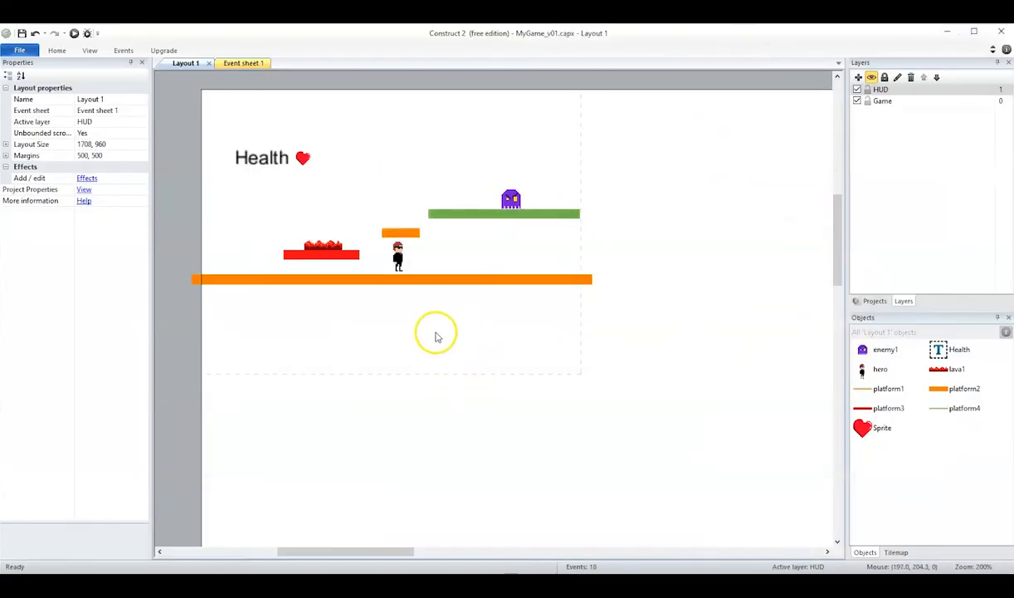
pyautogui.click(434, 330)
pyautogui.press('alt')
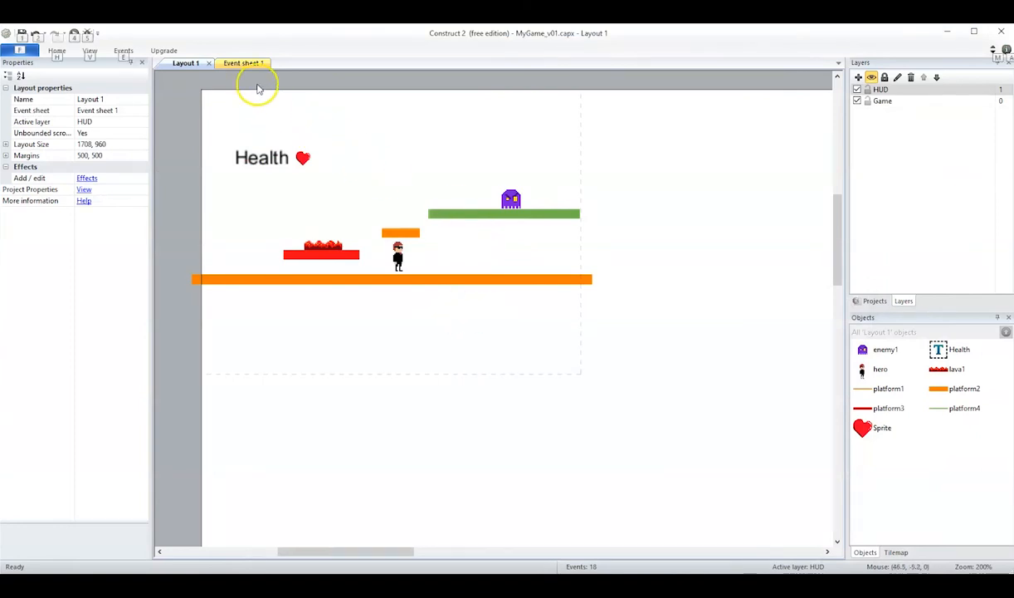
# - In Event sheet 1, move both enemy1 direction events and the hero's enemy1 collision event into the Enemies group and collapse it
pyautogui.click(243, 63)
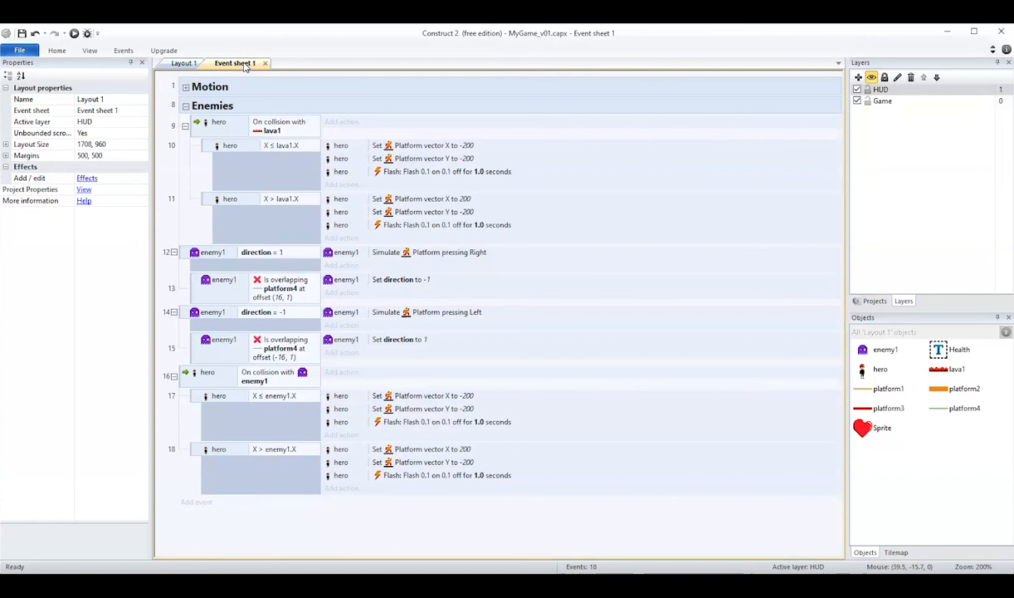
pyautogui.click(185, 105)
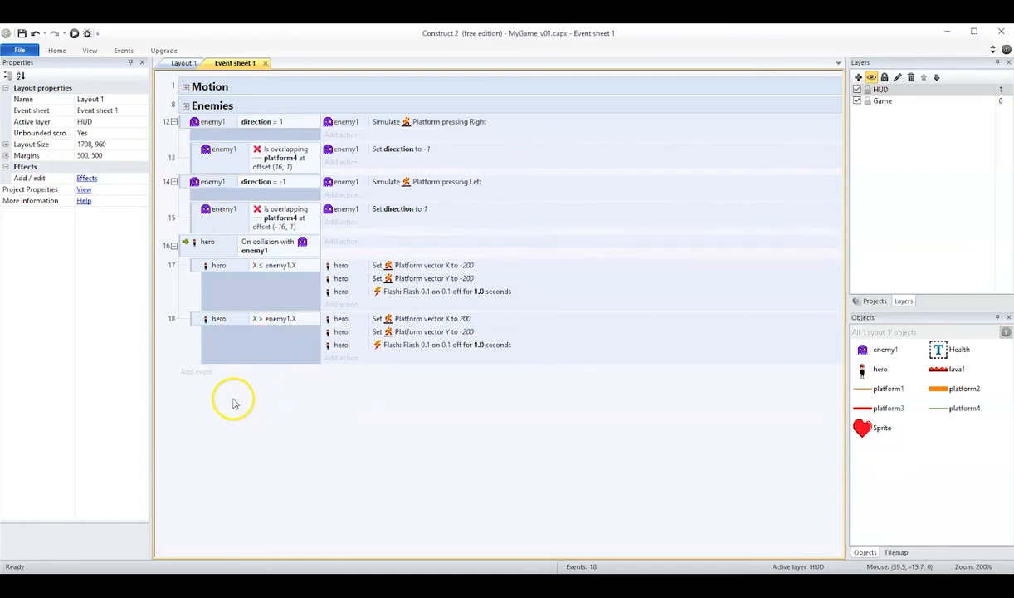
pyautogui.doubleClick(231, 404)
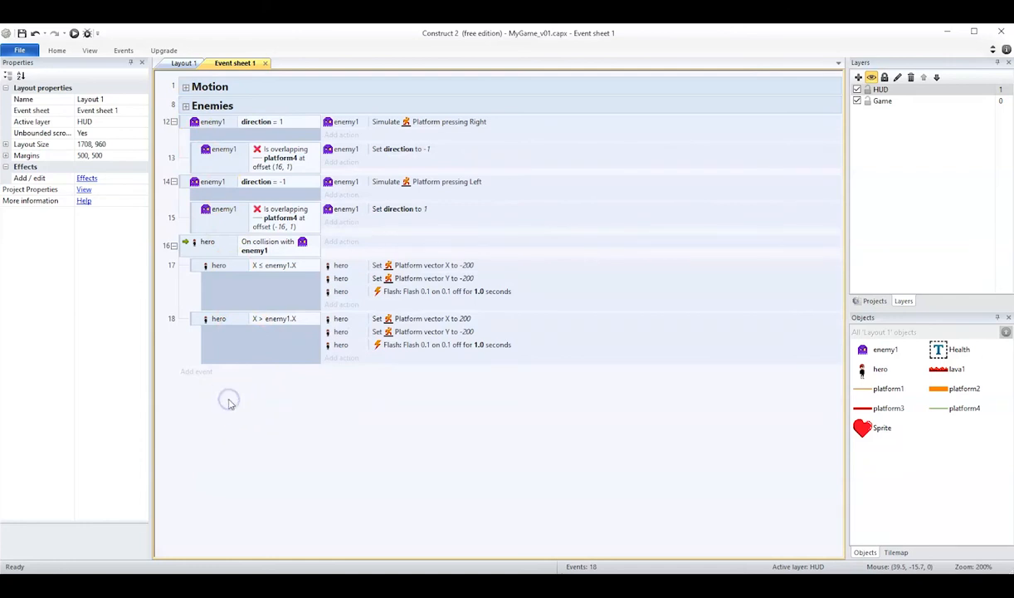
pyautogui.click(184, 107)
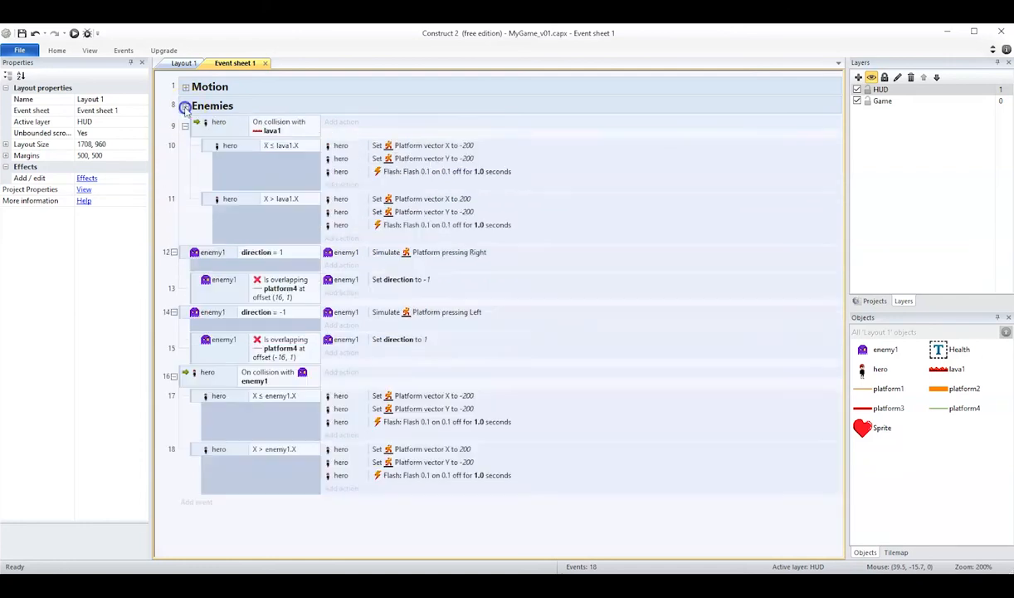
pyautogui.click(180, 251)
pyautogui.keyDown('ctrl'); pyautogui.click(183, 313); pyautogui.keyUp('ctrl')
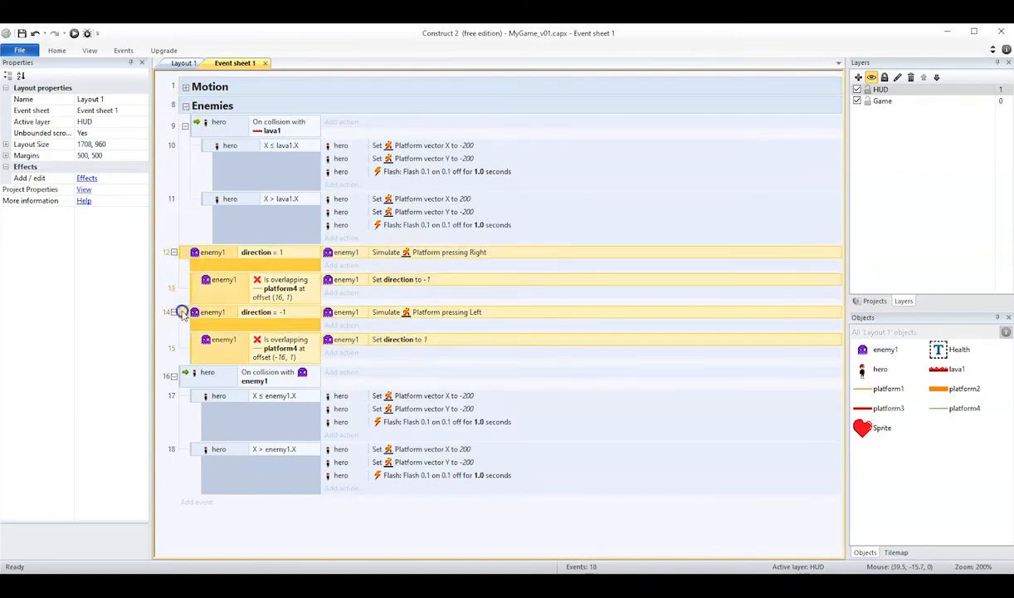
pyautogui.keyDown('ctrl'); pyautogui.click(185, 376); pyautogui.keyUp('ctrl')
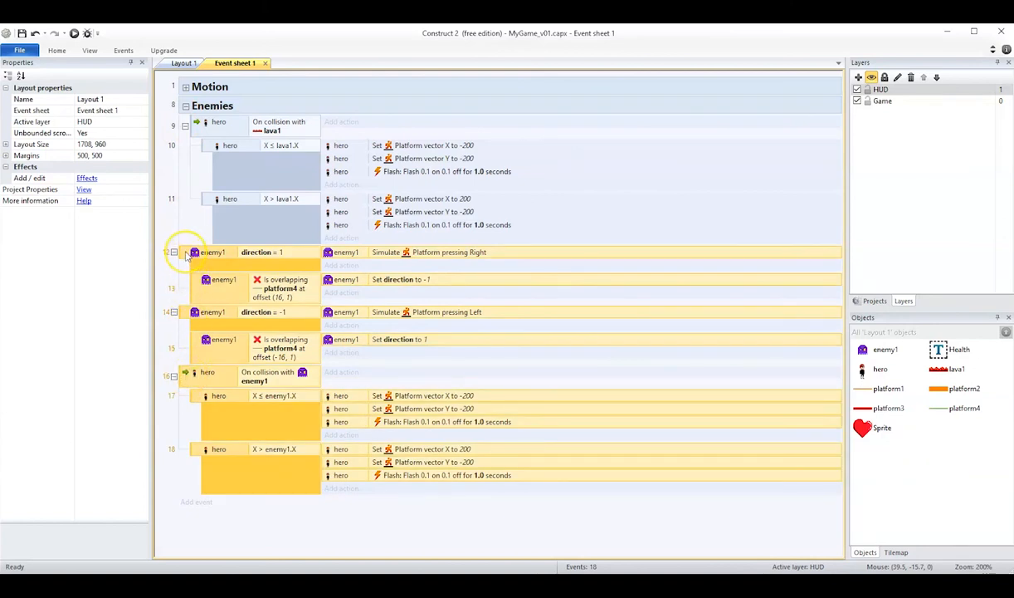
pyautogui.moveTo(186, 254); pyautogui.dragTo(186, 101)
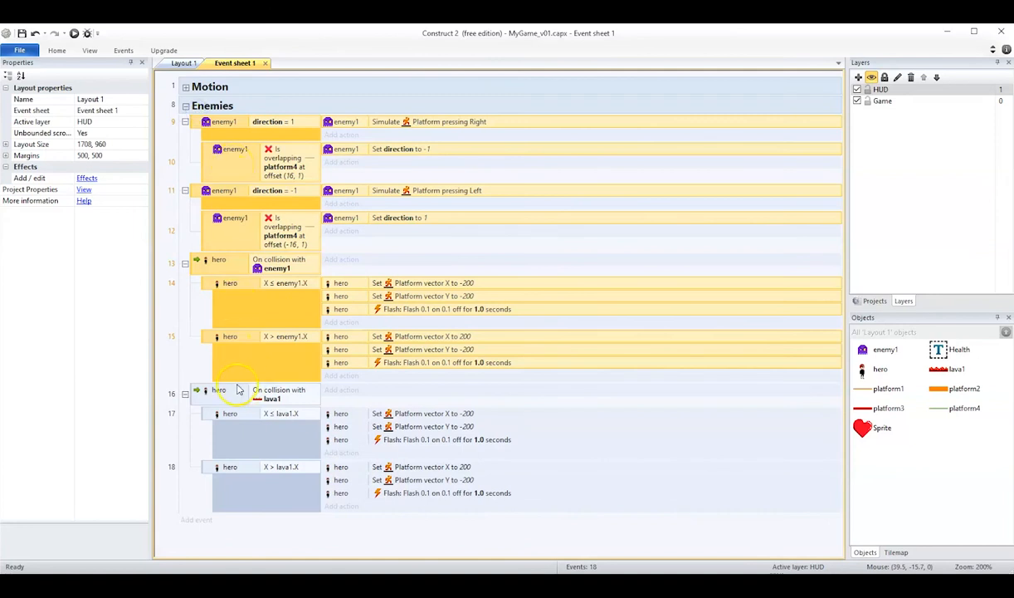
pyautogui.click(186, 105)
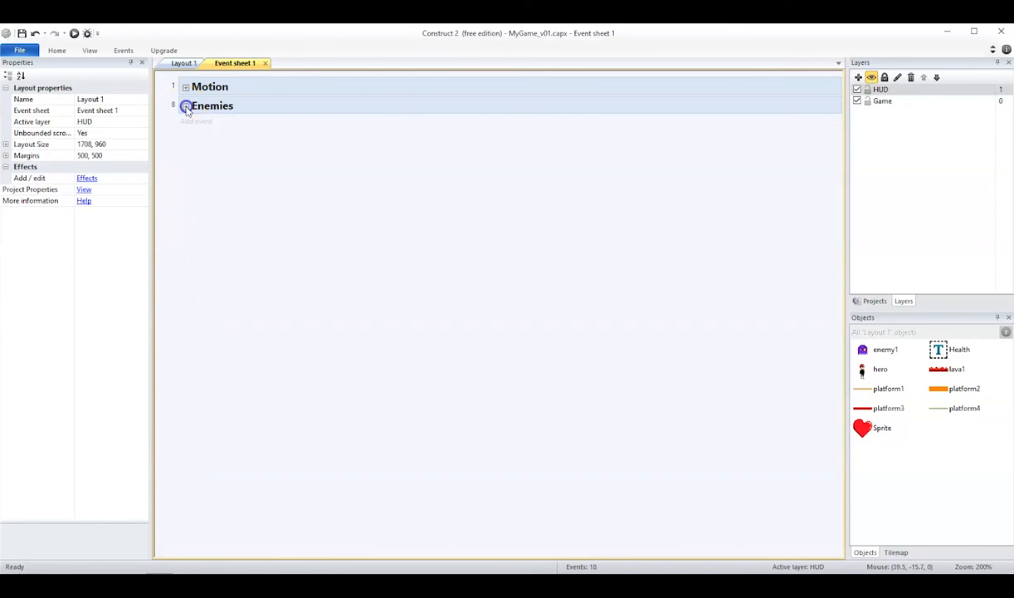
# - Add an event group named HUD below the Enemies group
pyautogui.click(212, 143)
pyautogui.click(201, 123)
pyautogui.rightClick(251, 150)
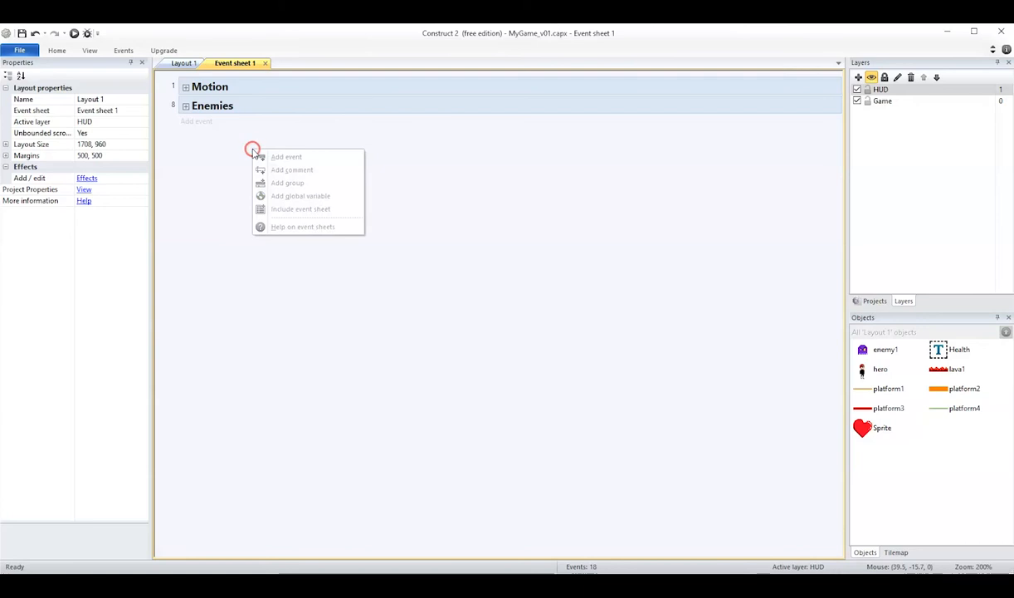
pyautogui.click(286, 182)
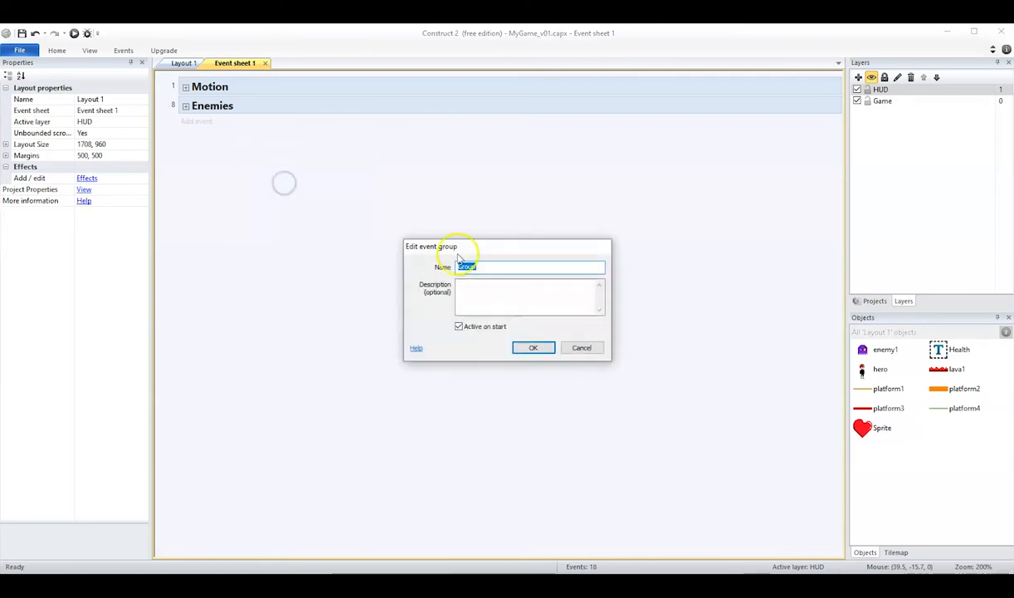
pyautogui.write('HUD')
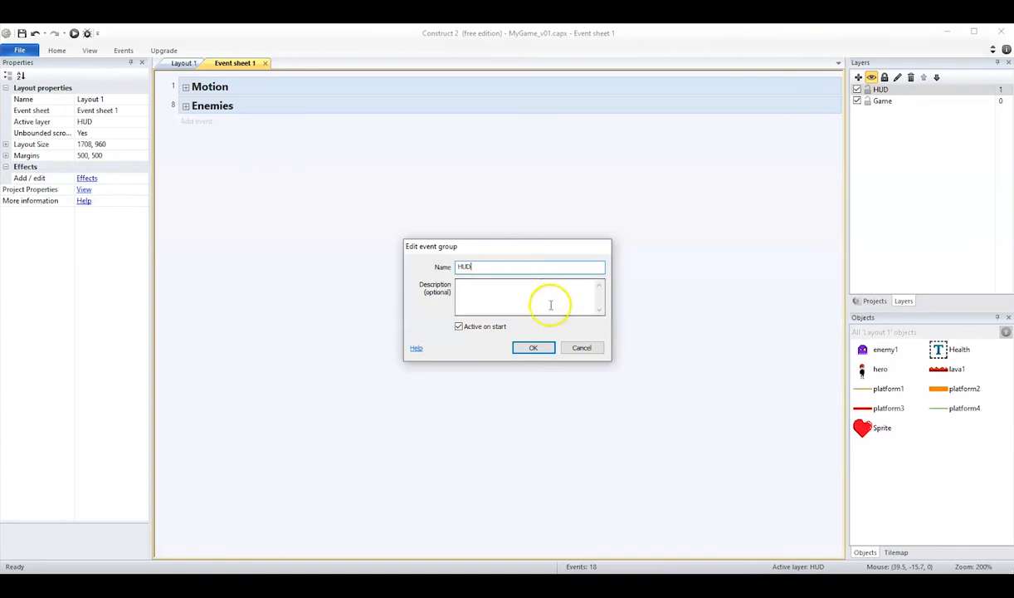
pyautogui.click(534, 347)
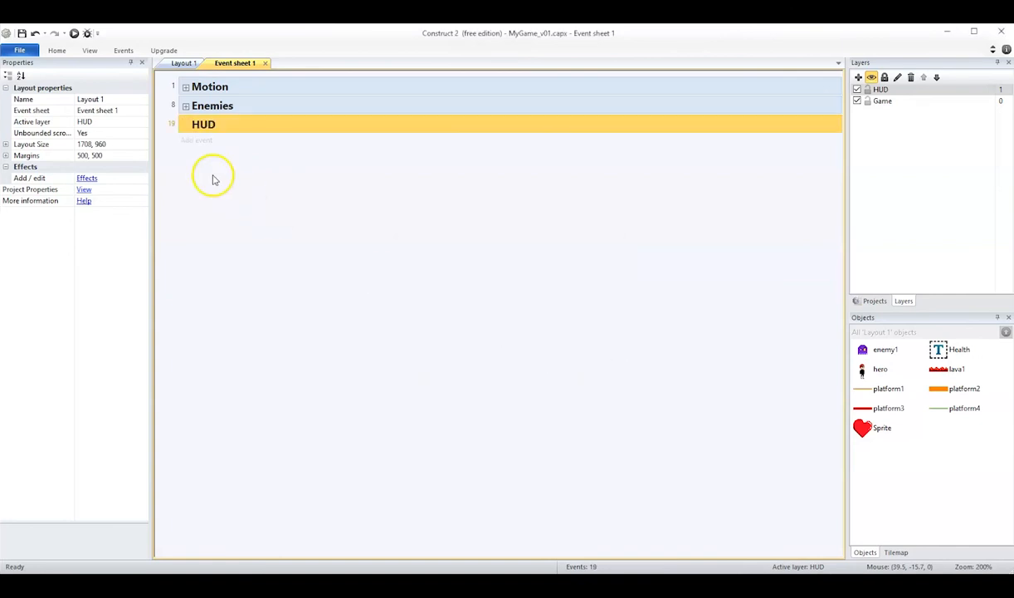
# - Add a blank sub-event inside the HUD group
pyautogui.rightClick(201, 128)
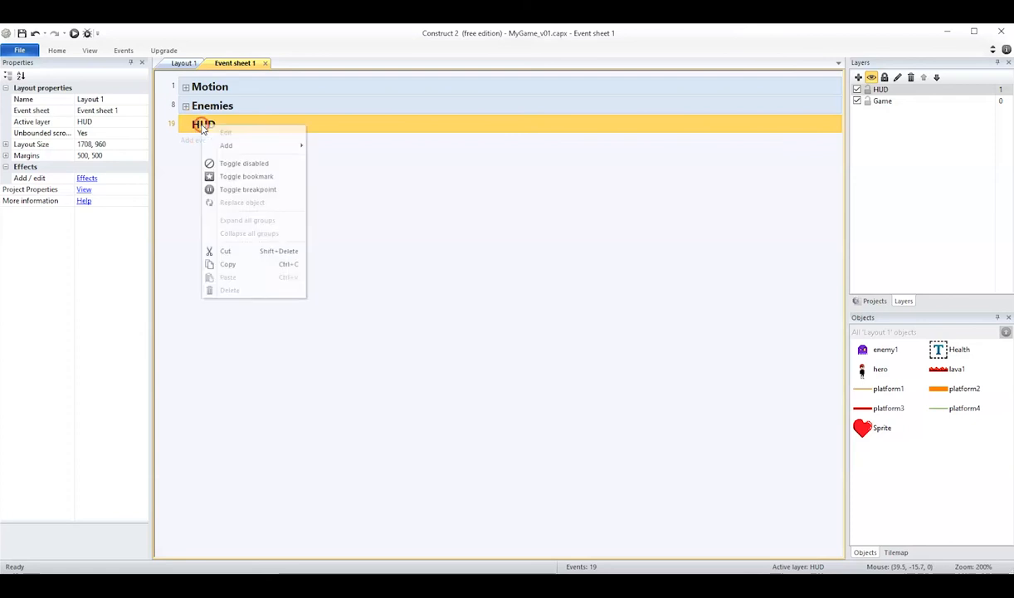
pyautogui.moveTo(228, 148)
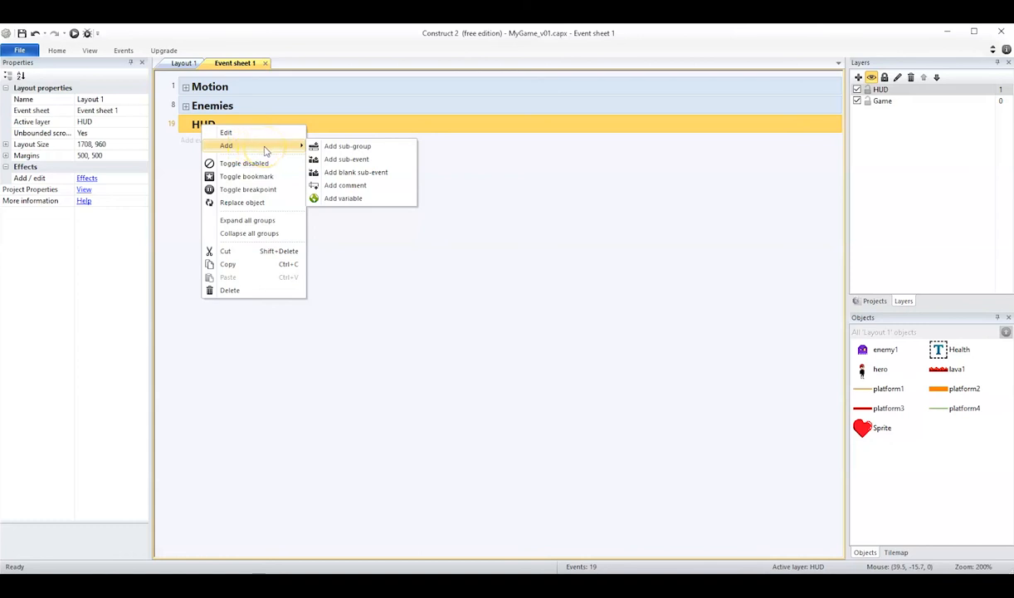
pyautogui.click(266, 151)
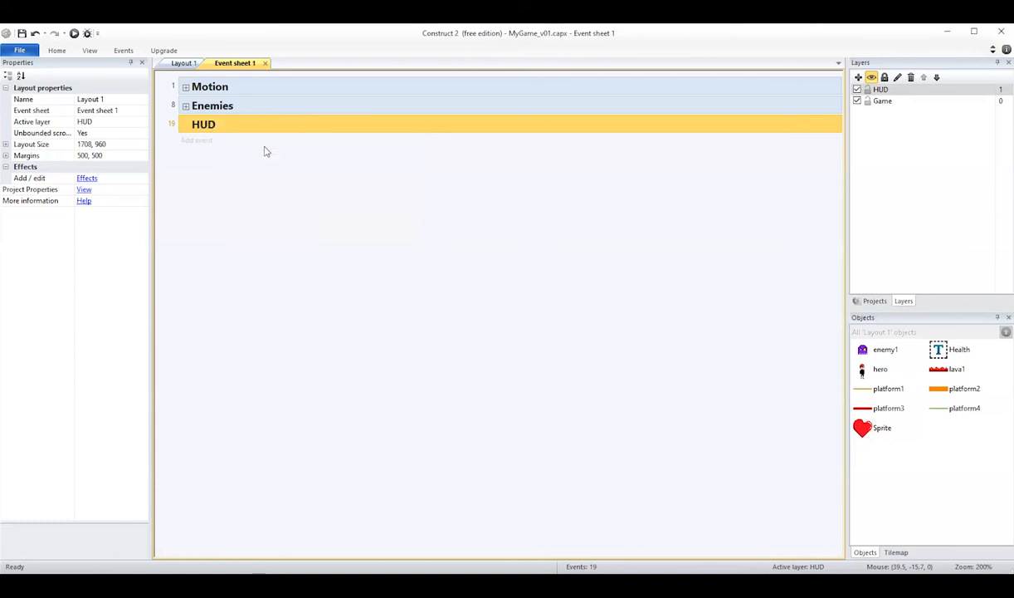
pyautogui.rightClick(226, 125)
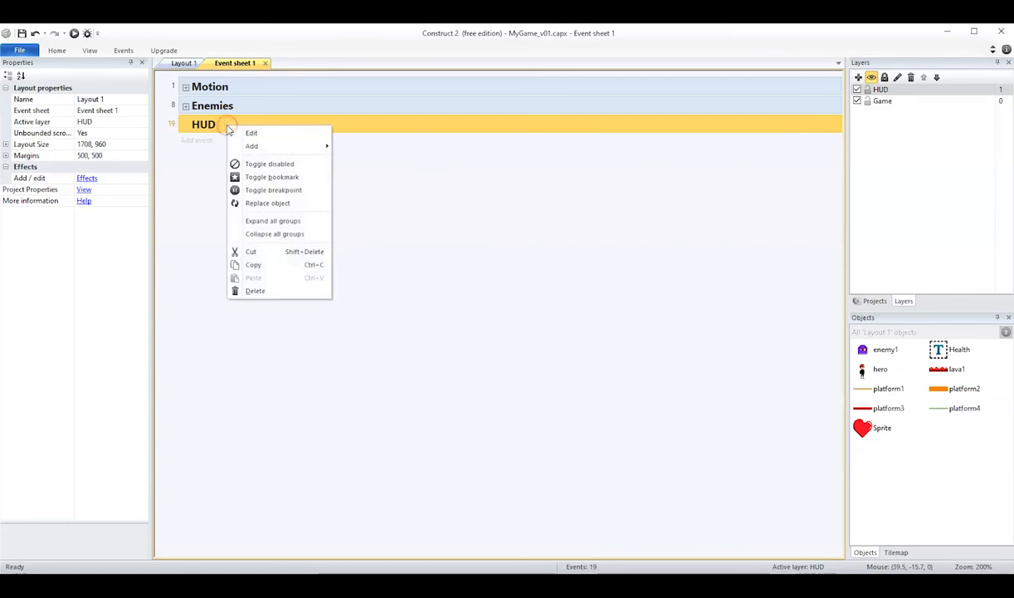
pyautogui.moveTo(301, 151)
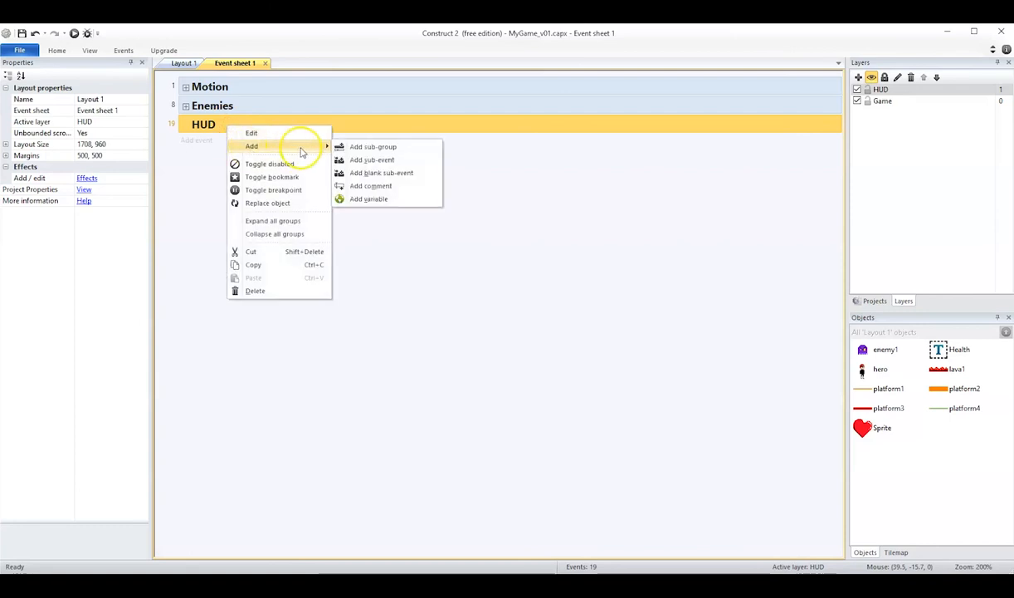
pyautogui.click(375, 174)
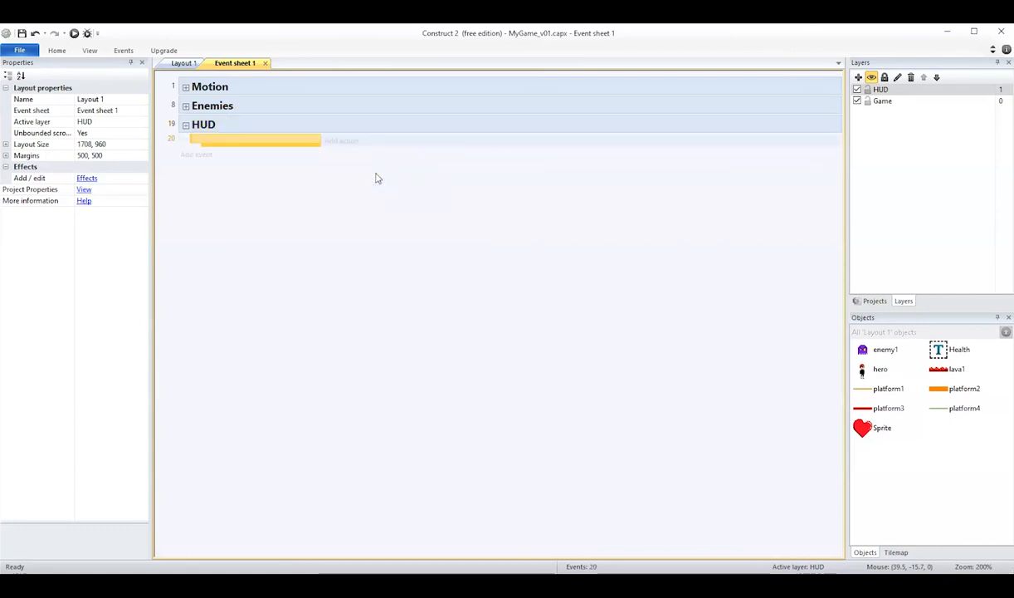
pyautogui.press('alt')
pyautogui.click(269, 141)
pyautogui.click(298, 169)
pyautogui.click(254, 148)
pyautogui.click(304, 177)
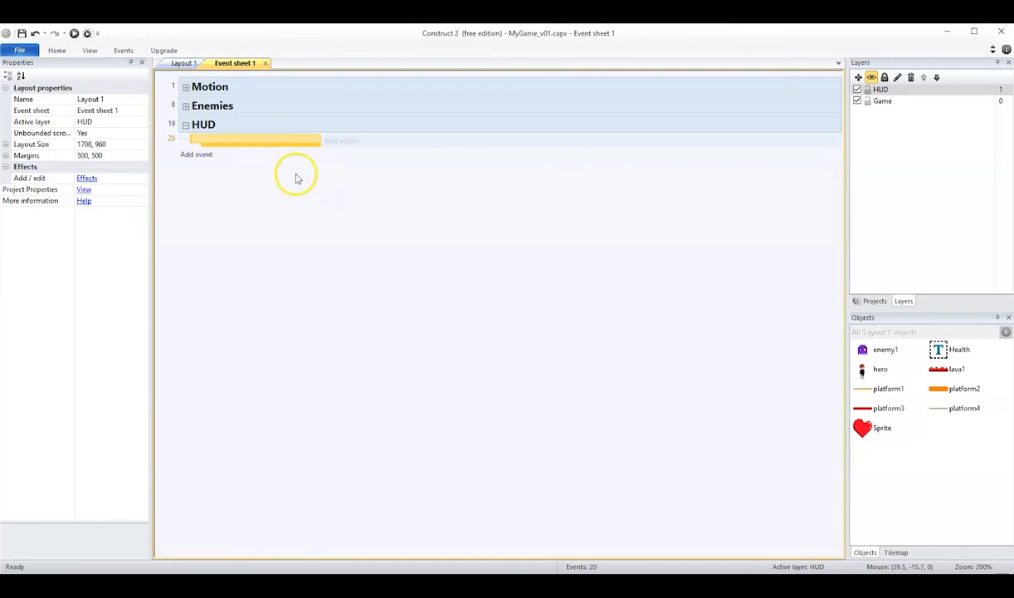
# - Add a global number variable named health with an initial value of 4 to the event sheet
pyautogui.rightClick(314, 214)
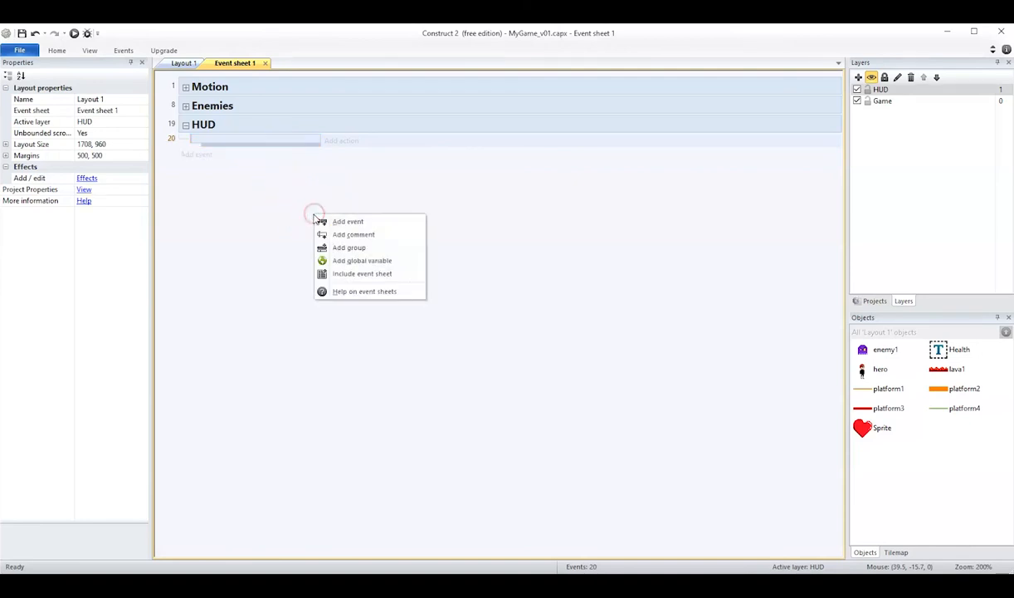
pyautogui.click(352, 262)
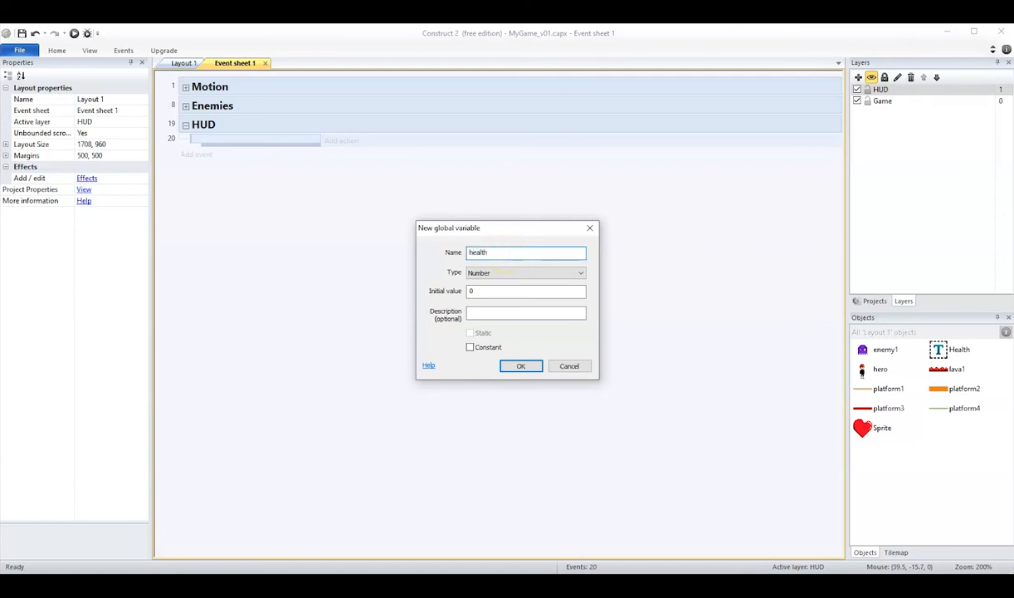
pyautogui.doubleClick(473, 291)
pyautogui.click(522, 367)
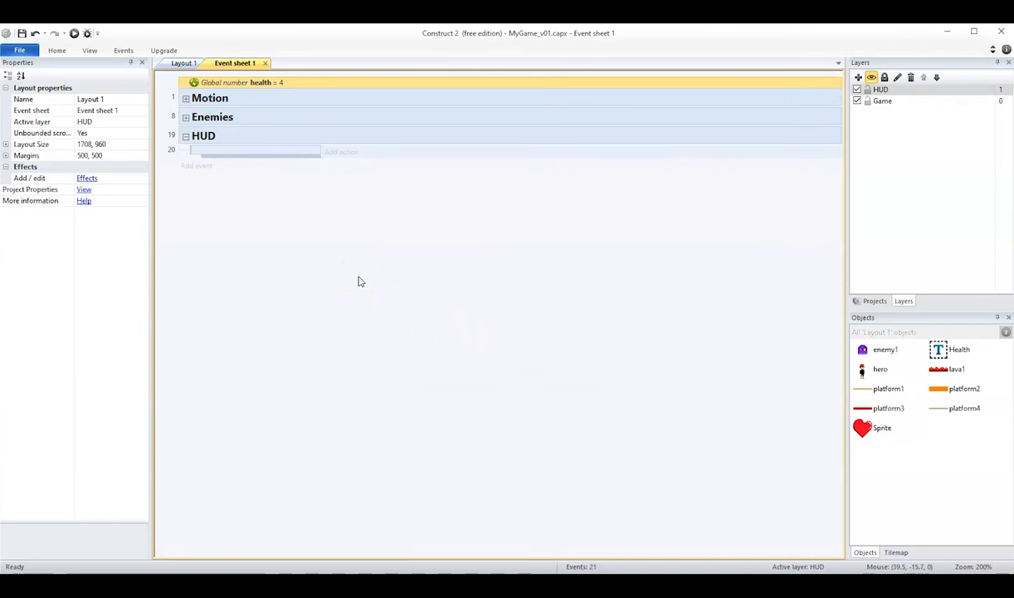
pyautogui.press('alt')
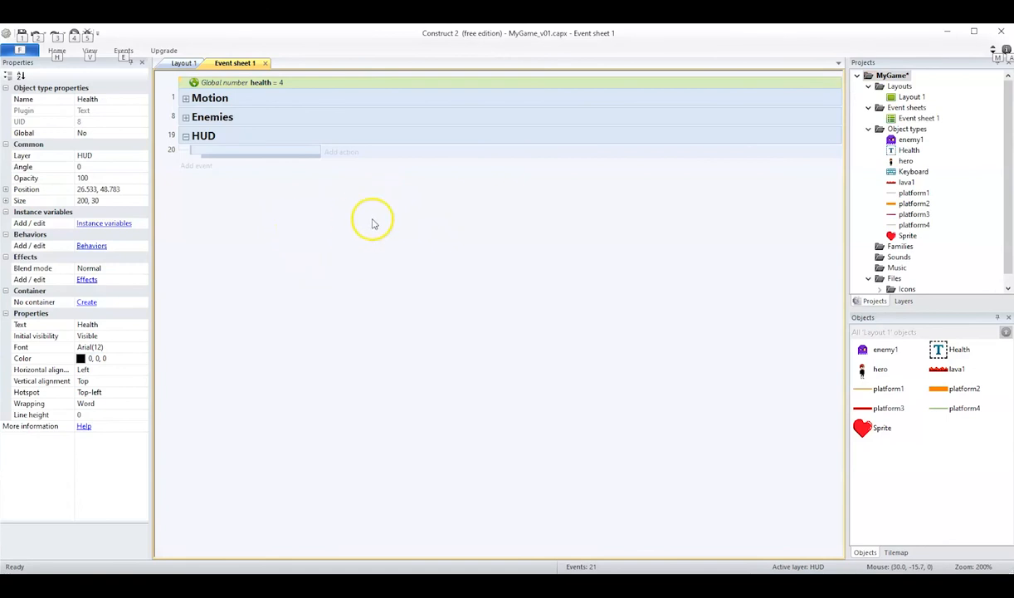
# - In Layout 1, move the Health text to the right of the heart and shrink its box to about 55.5 by 22
pyautogui.click(181, 63)
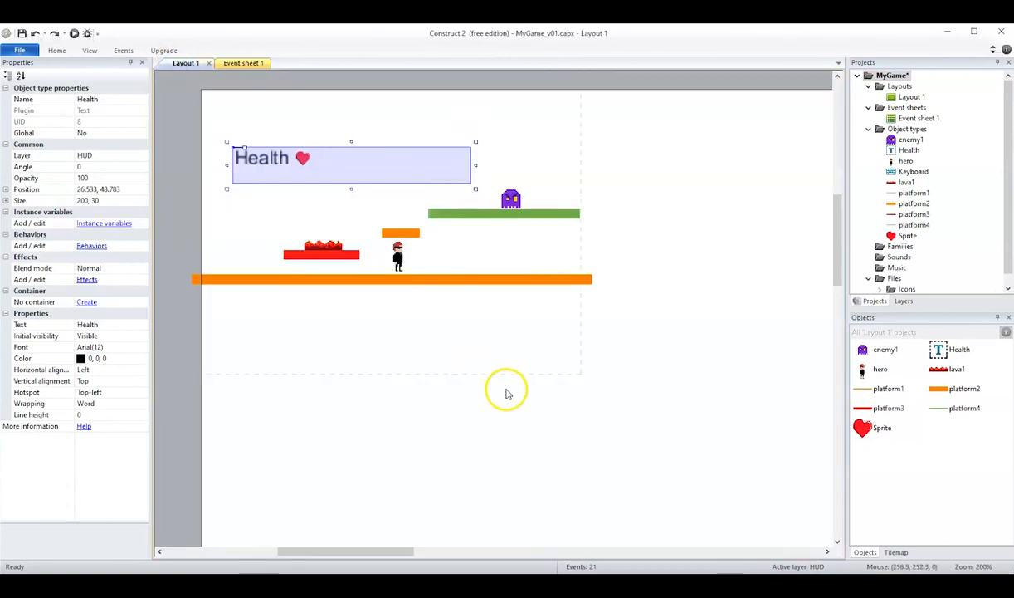
pyautogui.moveTo(262, 159); pyautogui.dragTo(345, 158)
pyautogui.moveTo(561, 189); pyautogui.dragTo(389, 180)
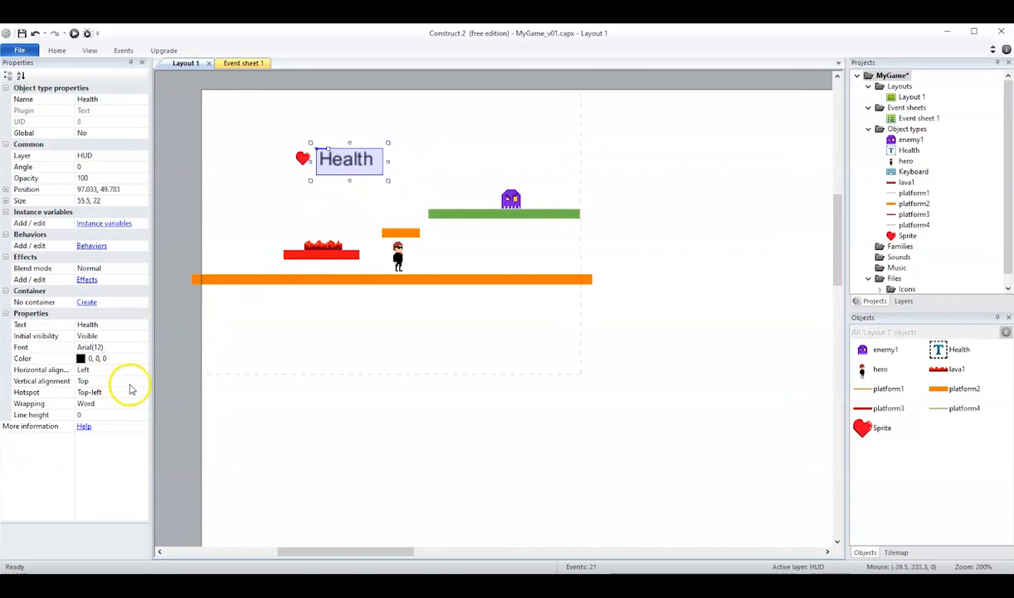
# - Set the Health text's font size to 8, keeping Arial
pyautogui.click(105, 346)
pyautogui.click(142, 347)
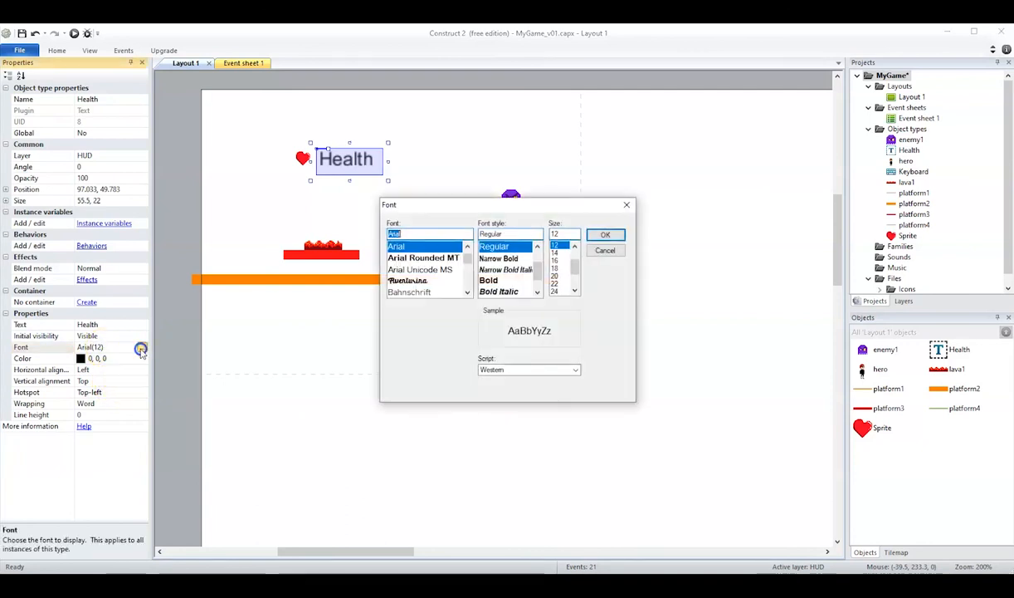
pyautogui.scroll(2, 570, 266)
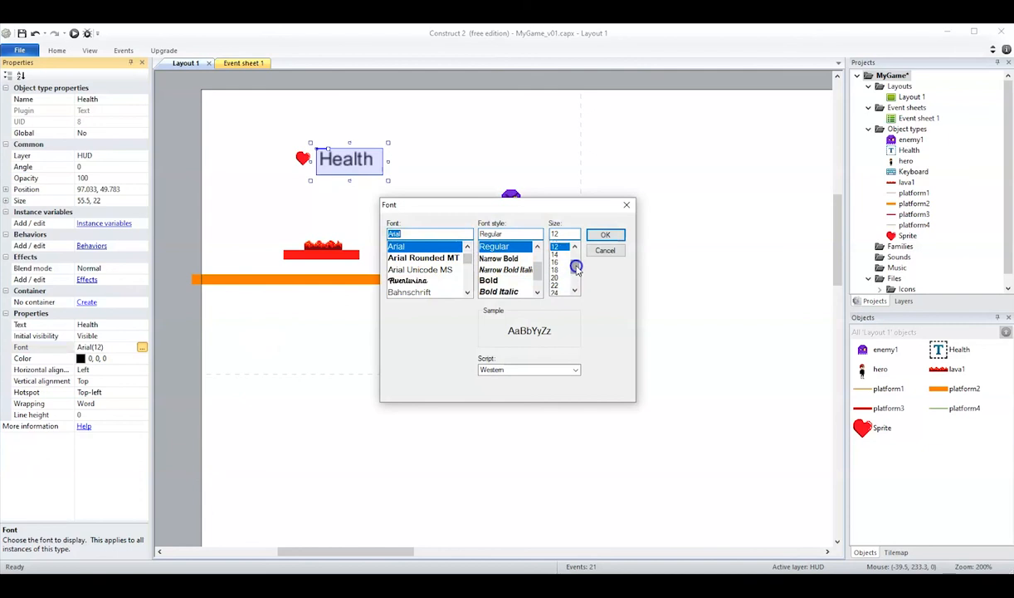
pyautogui.click(554, 245)
pyautogui.click(596, 236)
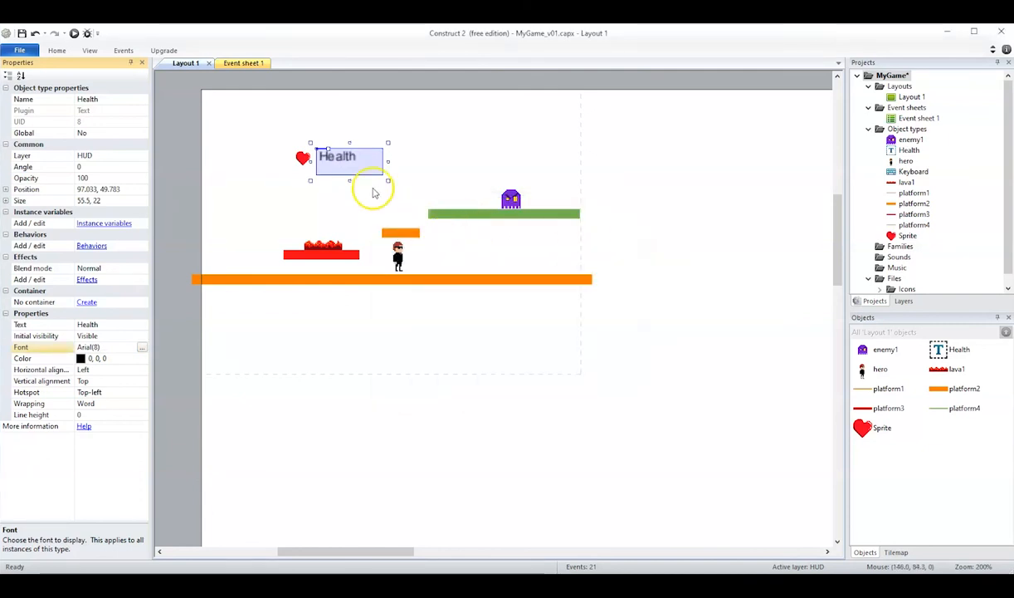
# - Nudge the Health text close beside the heart sprite, to about position 91.5, 51.3
pyautogui.moveTo(347, 156); pyautogui.dragTo(346, 161)
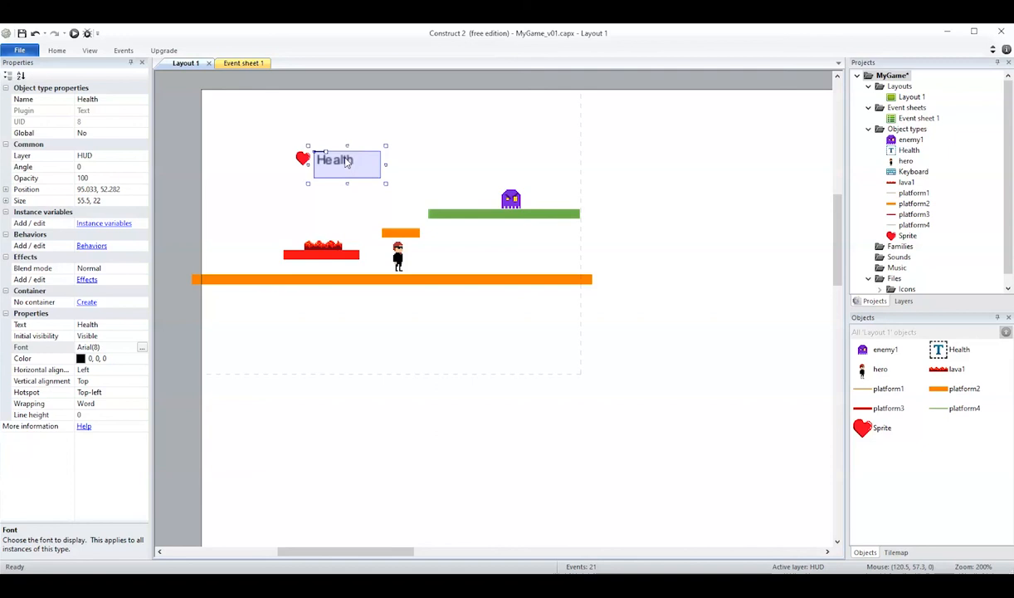
pyautogui.click(336, 172)
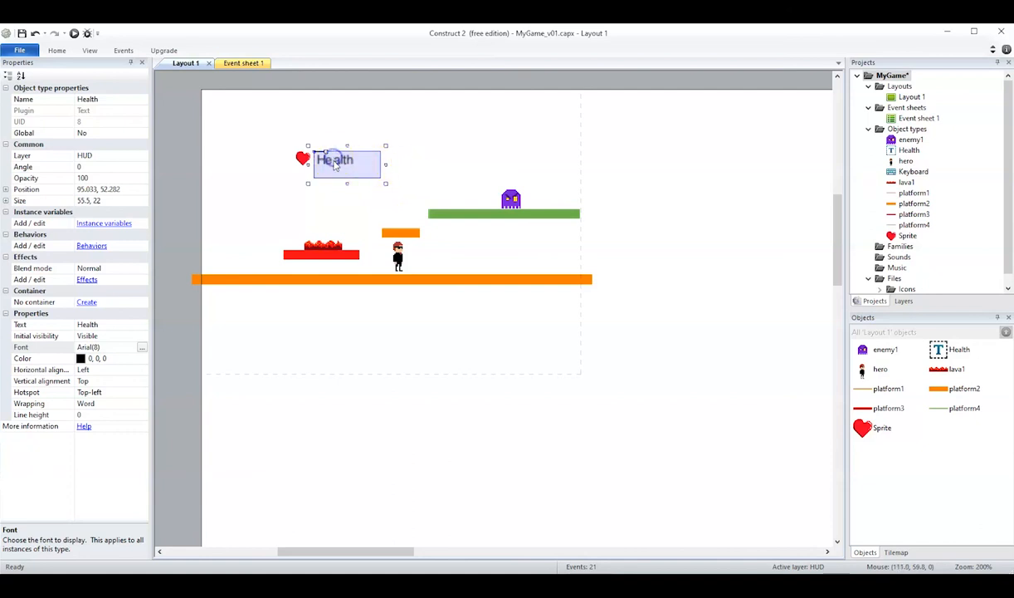
pyautogui.moveTo(330, 163); pyautogui.dragTo(329, 162)
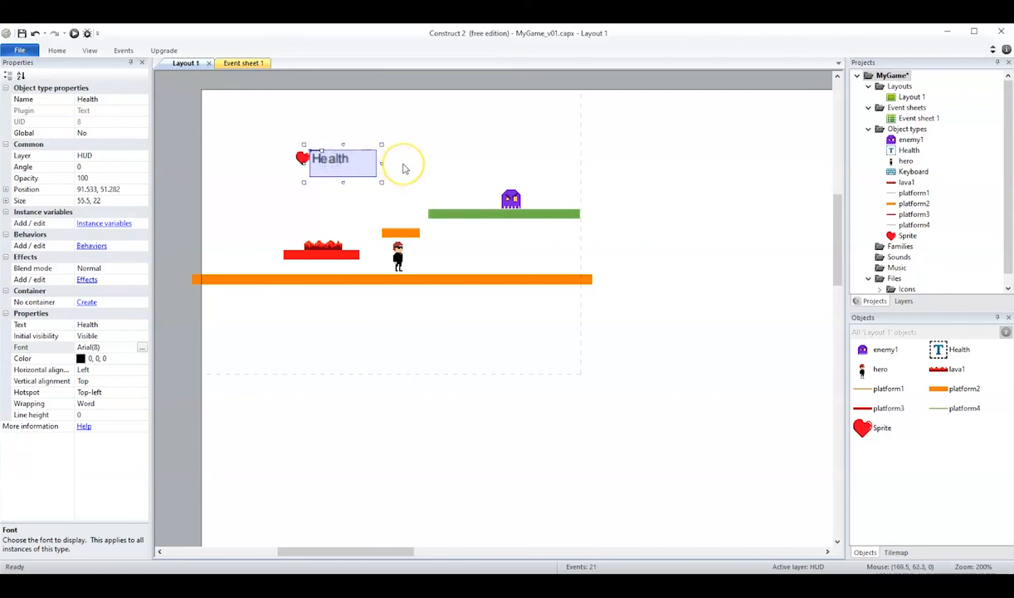
# - In Event sheet 1, start a Set text action for the Health text object on the blank HUD event
pyautogui.click(242, 64)
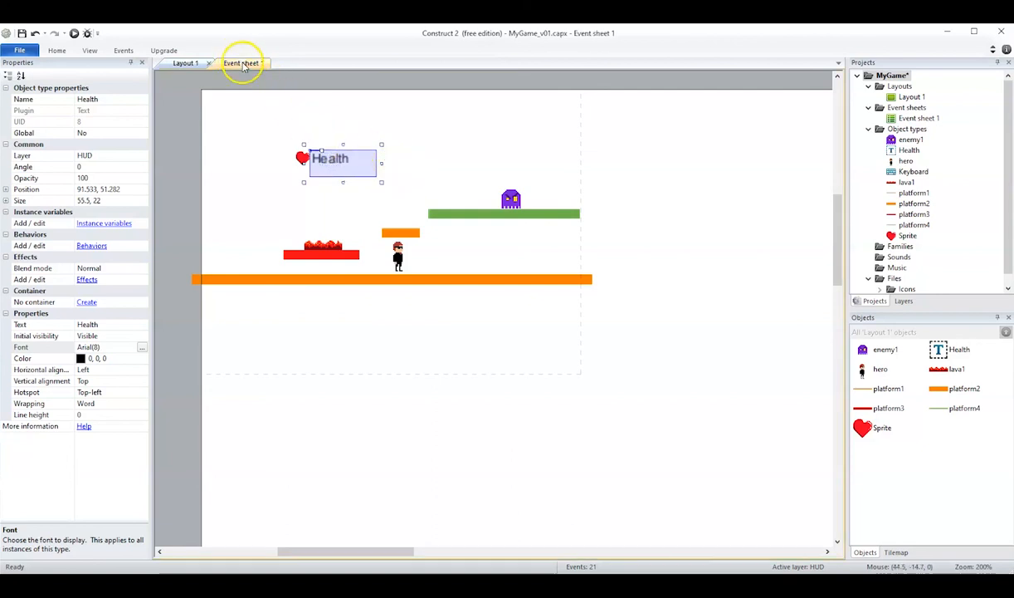
pyautogui.click(290, 156)
pyautogui.click(336, 156)
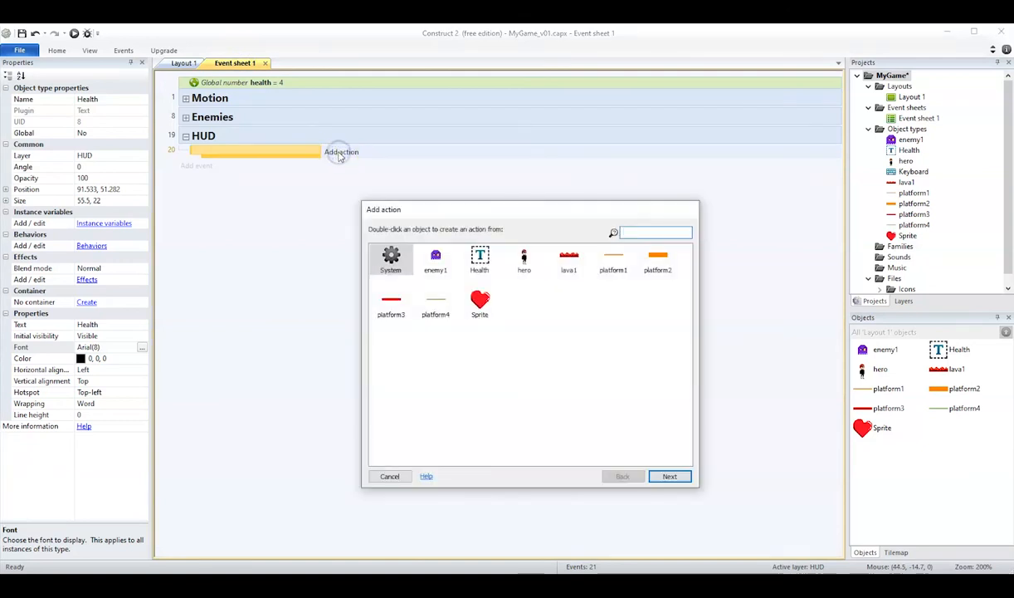
pyautogui.click(483, 267)
pyautogui.click(668, 476)
pyautogui.moveTo(686, 362); pyautogui.dragTo(681, 425)
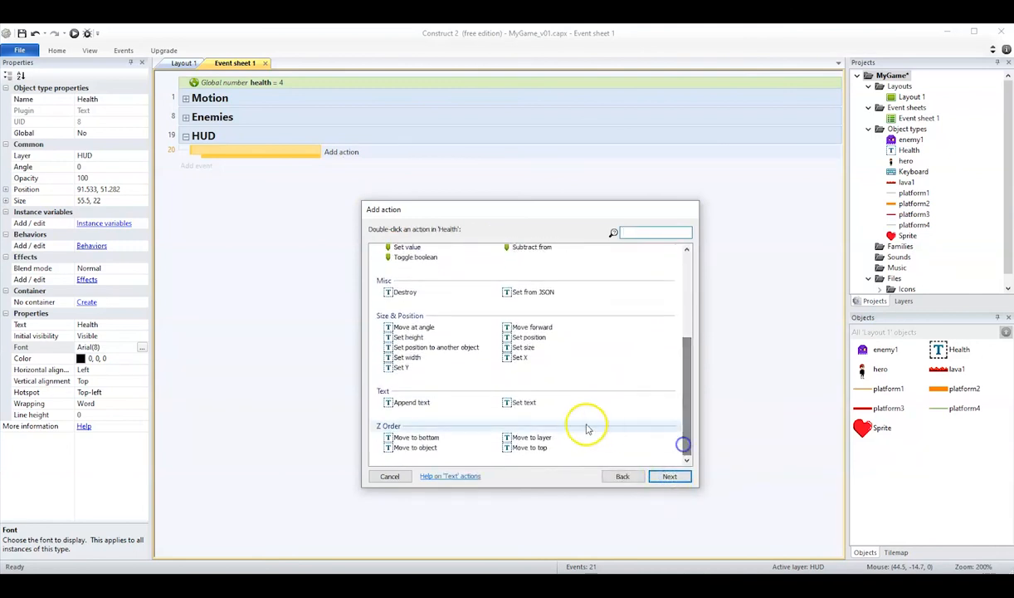
pyautogui.click(518, 403)
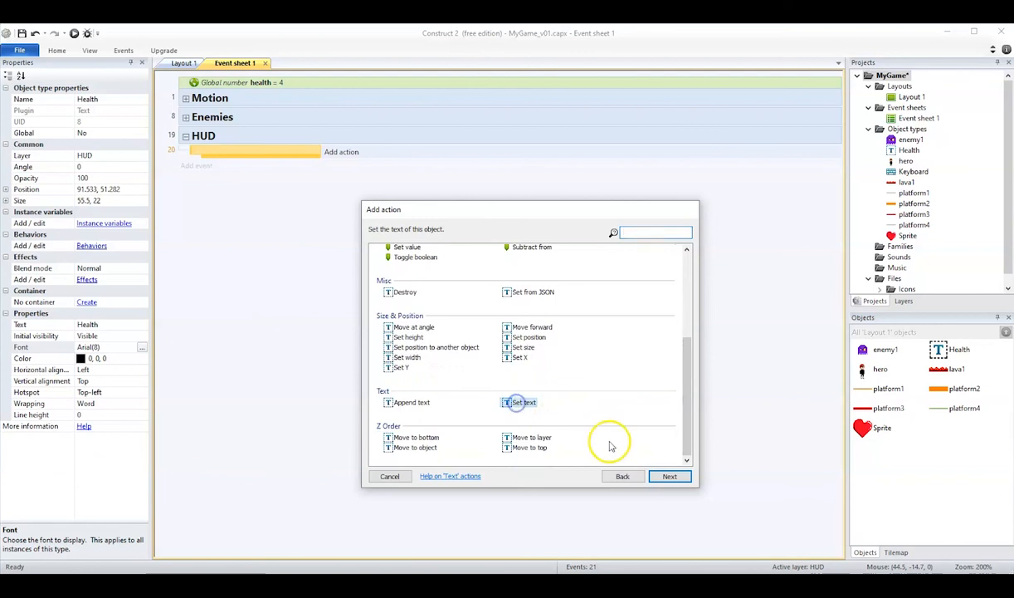
pyautogui.click(669, 476)
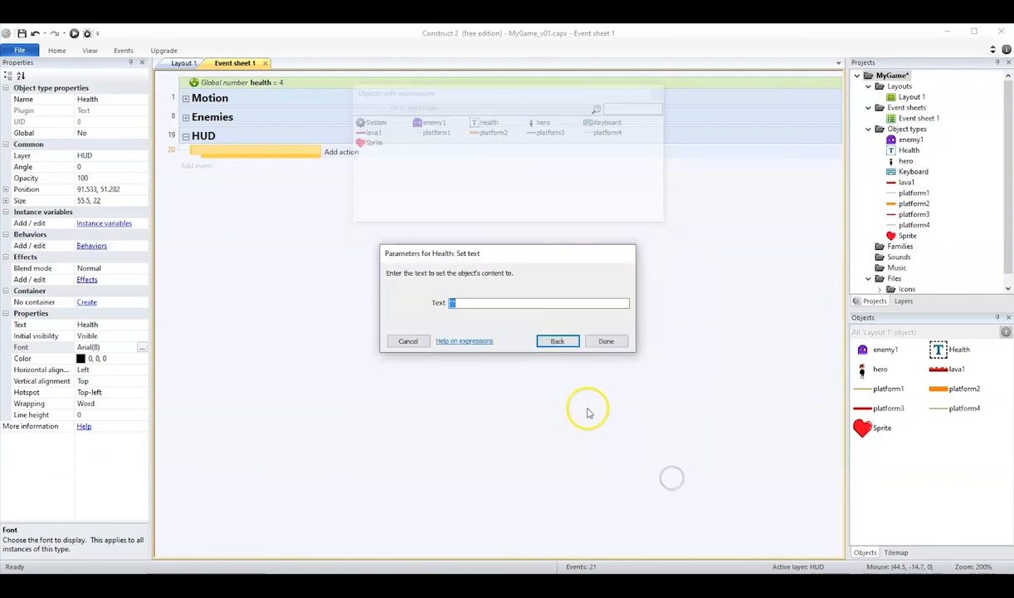
# - Set the action's text to the global variable health, not the Health text object, and finish the action
pyautogui.click(464, 304)
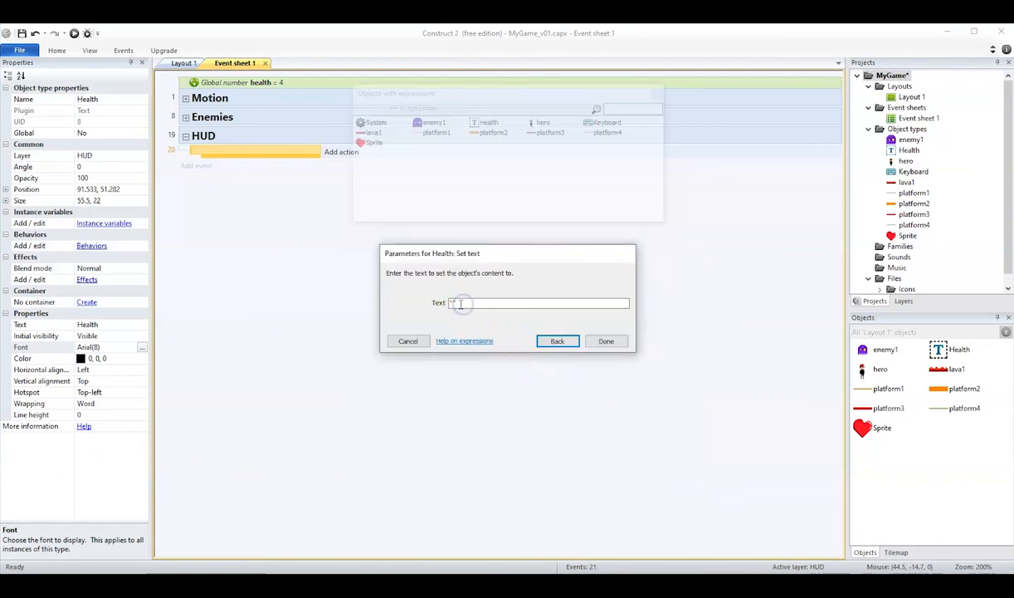
pyautogui.click(465, 304)
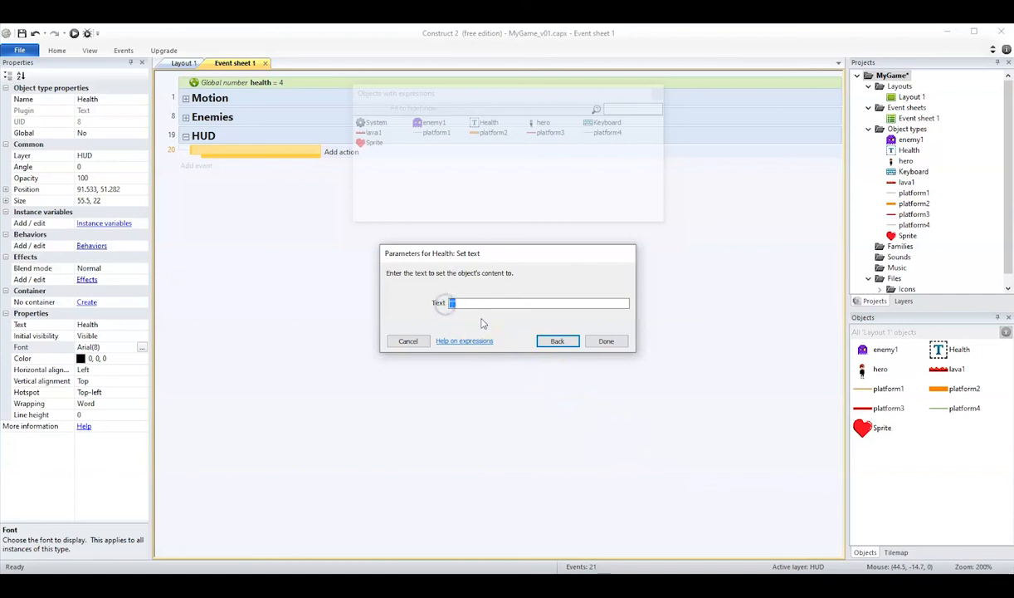
pyautogui.write('he')
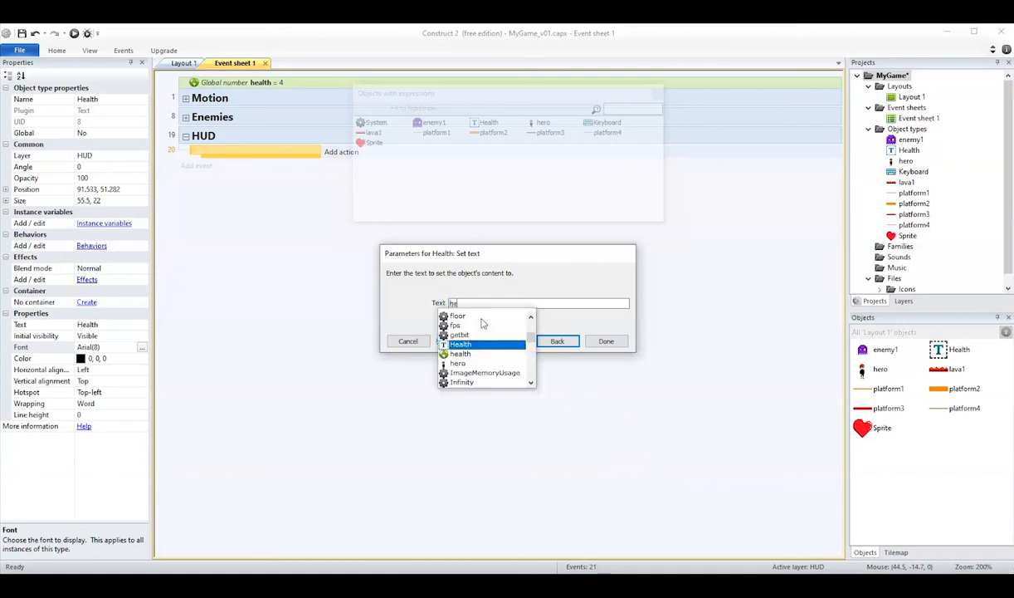
pyautogui.press('Escape')
pyautogui.press('BackSpace')
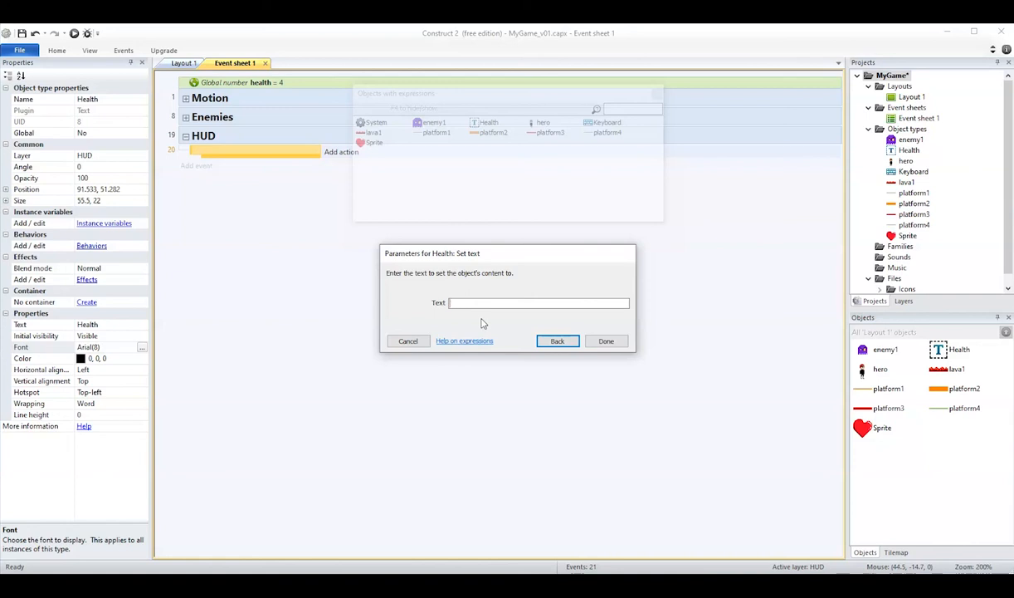
pyautogui.write('h')
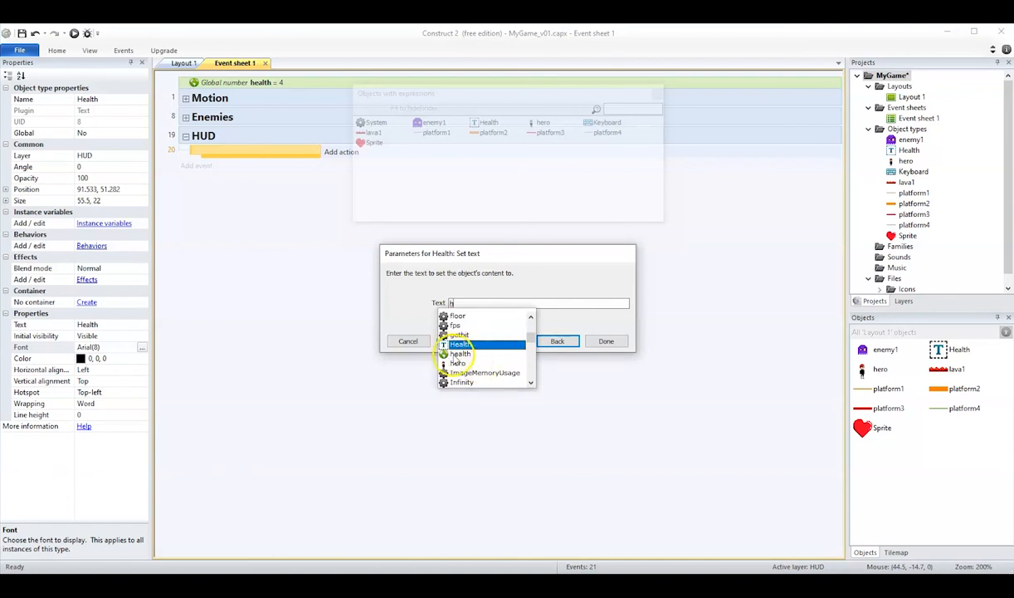
pyautogui.click(444, 355)
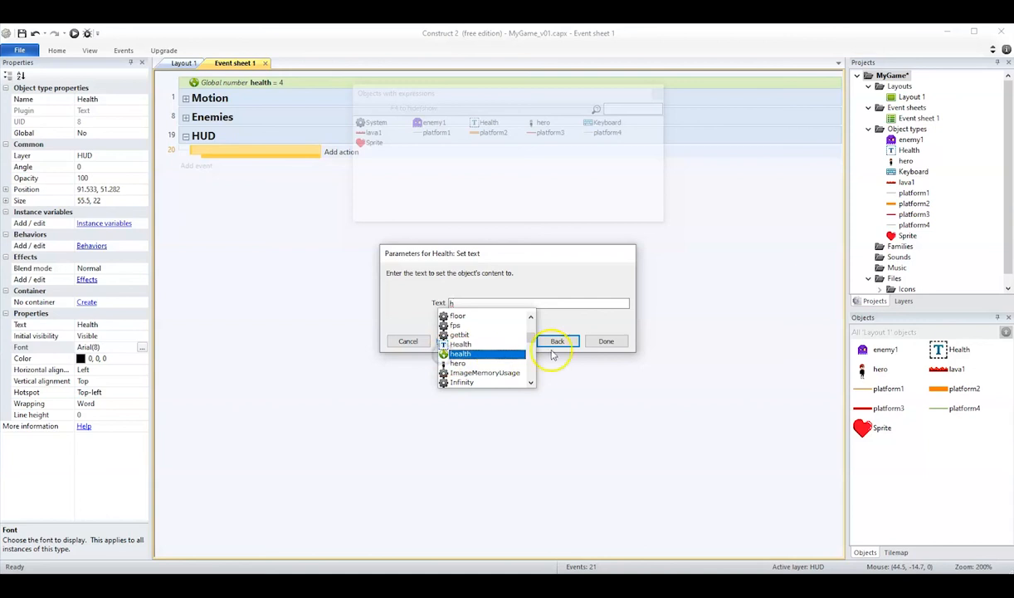
pyautogui.doubleClick(445, 354)
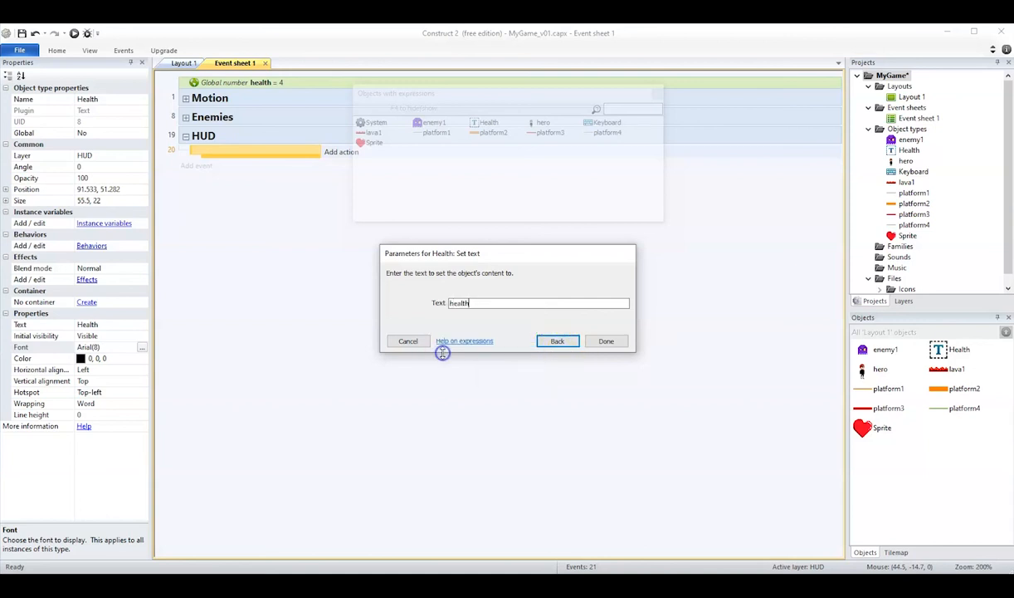
pyautogui.click(606, 342)
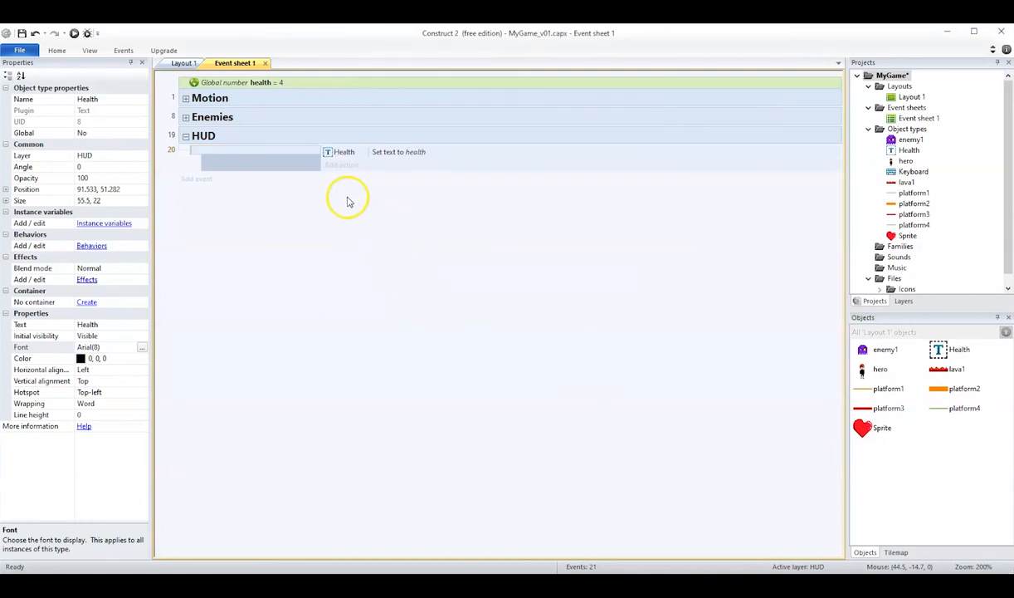
# - Preview Layout 1 to check the health value beside the heart, and return to the editor
pyautogui.click(182, 63)
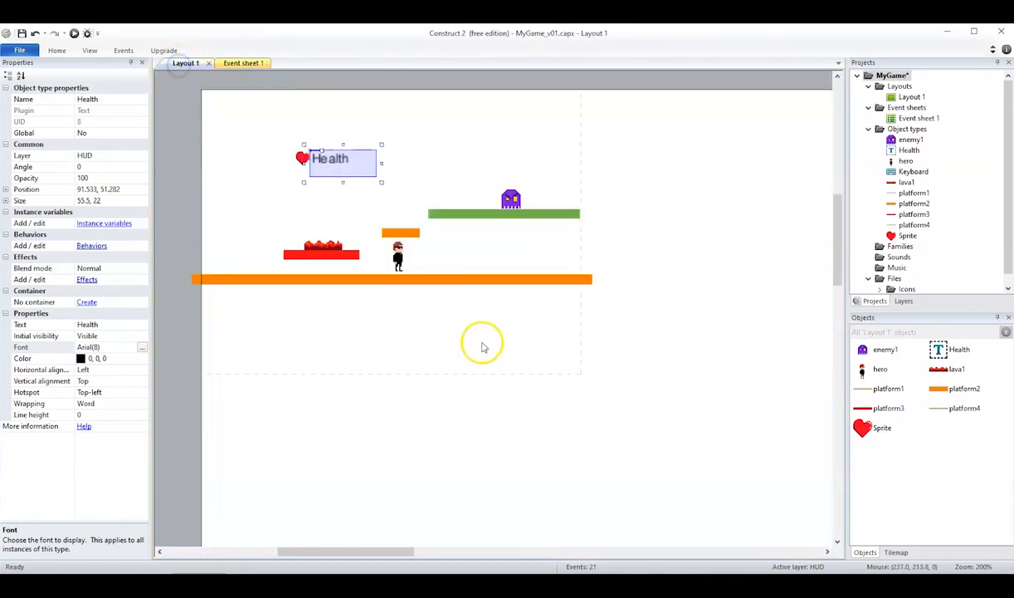
pyautogui.click(74, 33)
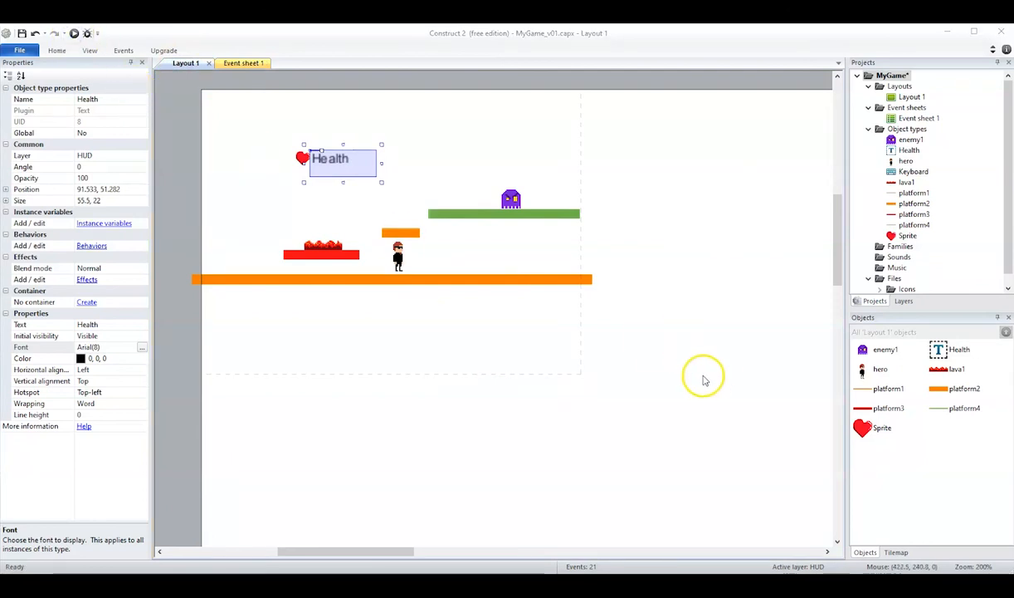
pyautogui.click(74, 33)
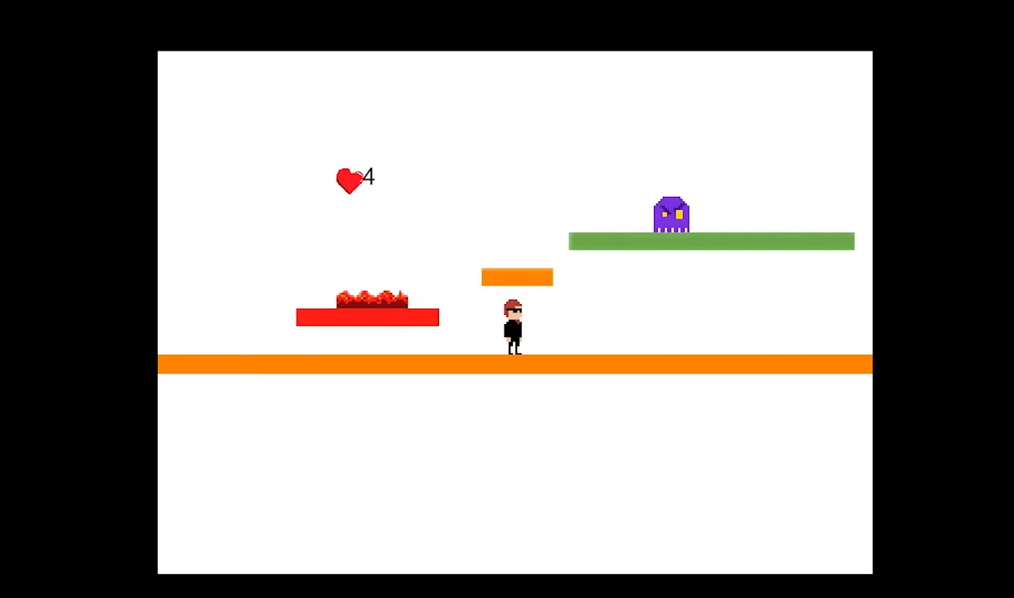
pyautogui.click(1001, 31)
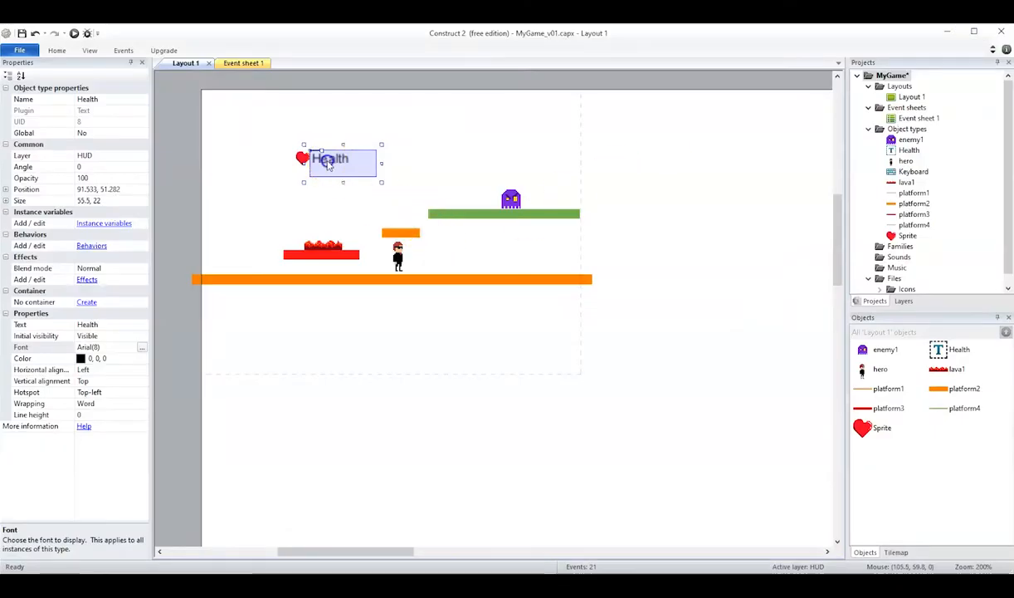
# - Shift the Health text slightly away from the heart to about 95.5, 52.3 and check its spacing in a preview
pyautogui.moveTo(321, 162); pyautogui.dragTo(326, 163)
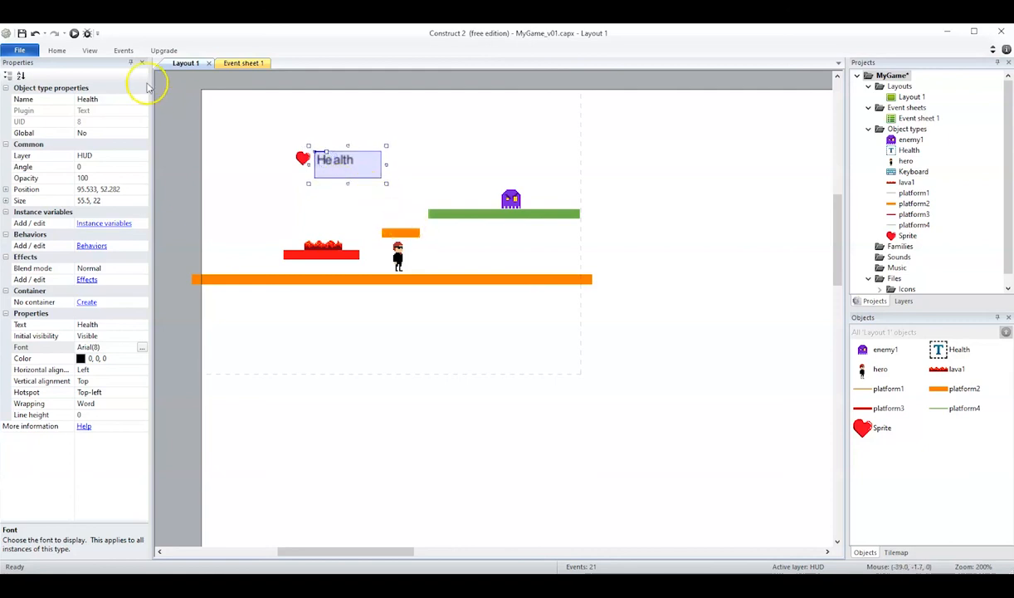
pyautogui.click(73, 33)
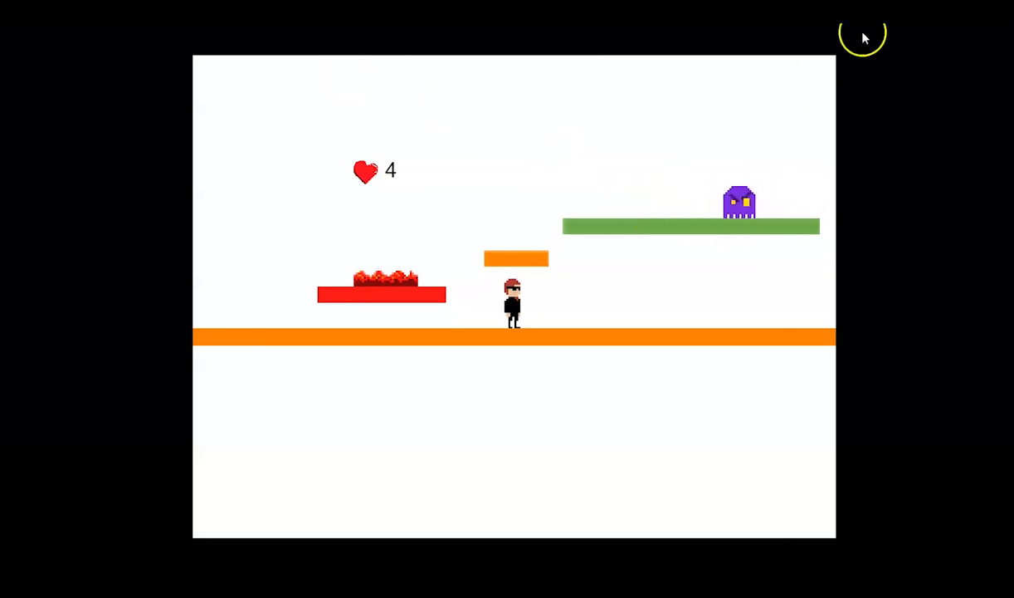
pyautogui.click(999, 31)
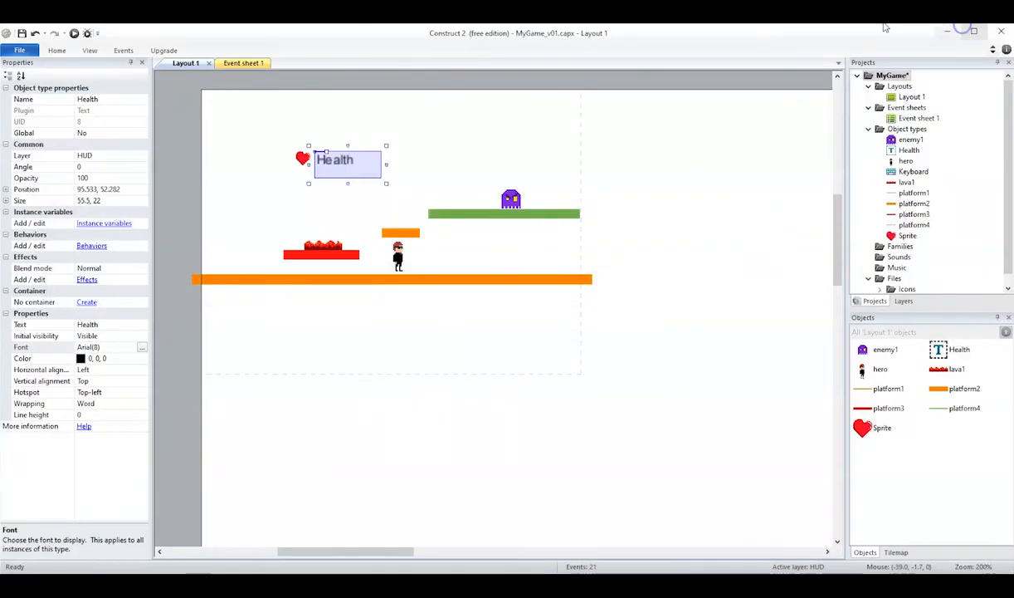
# - Lower the Health text slightly beside the heart to about 94.5, 55.8 and run a preview of the layout
pyautogui.moveTo(326, 162); pyautogui.dragTo(325, 166)
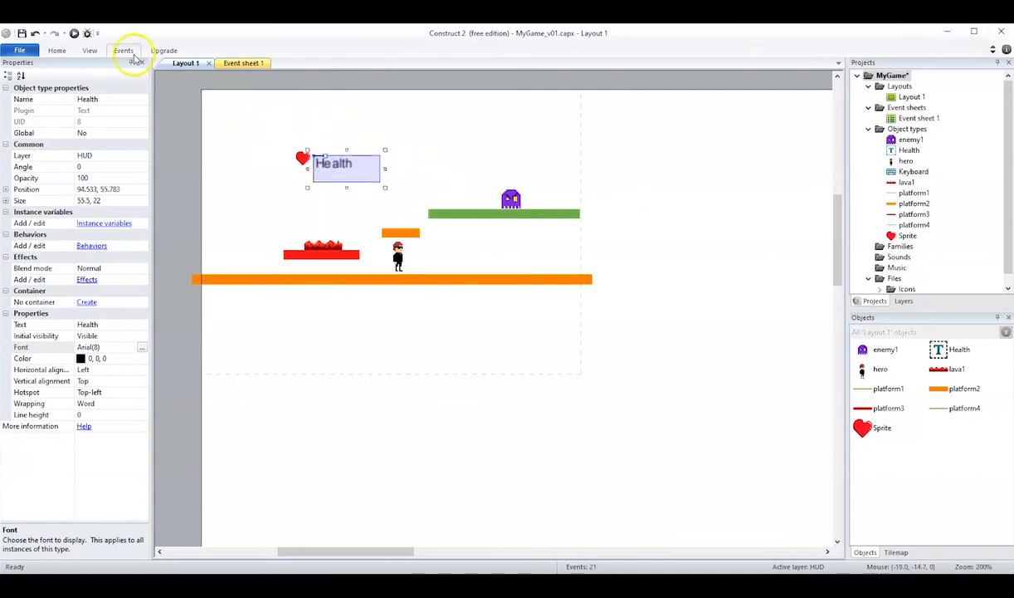
pyautogui.click(74, 34)
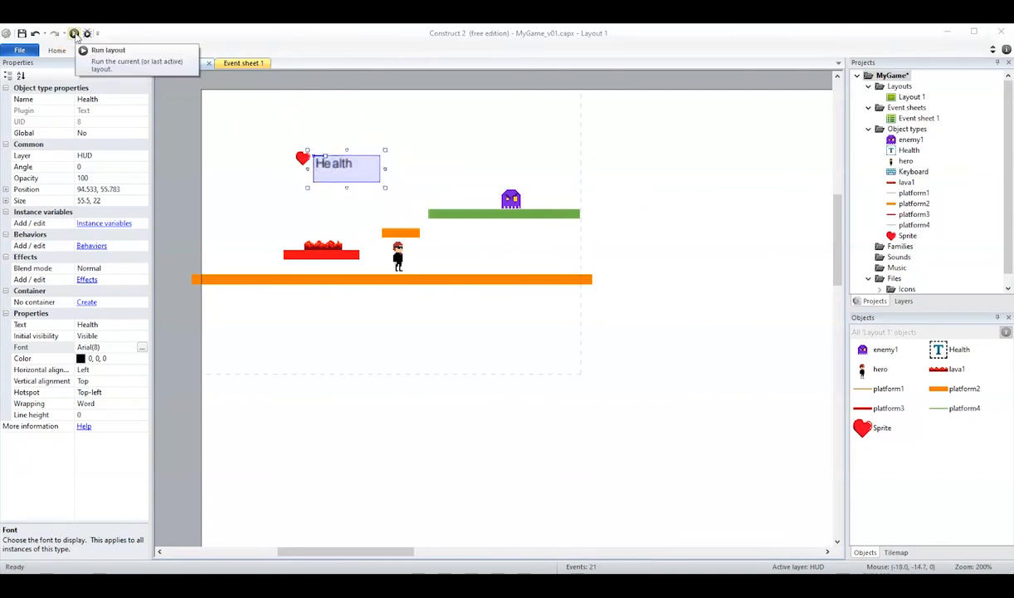
pyautogui.click(74, 34)
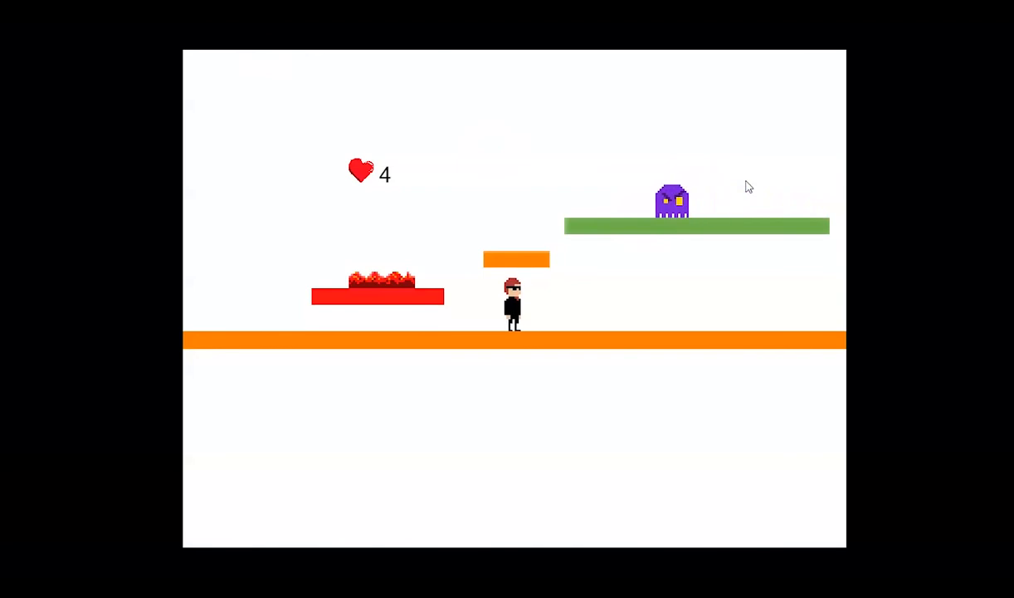
# - Walk and jump the hero around the preview to check the heart and health value's fixed placement, and return to the layout with nothing selected
pyautogui.press('Right')
pyautogui.press('Left')
pyautogui.press('Right')
pyautogui.press('Left')
pyautogui.press('Up')
pyautogui.press('Right')
pyautogui.press('Left')
pyautogui.press('Up')
pyautogui.press('Up')
pyautogui.press('Up')
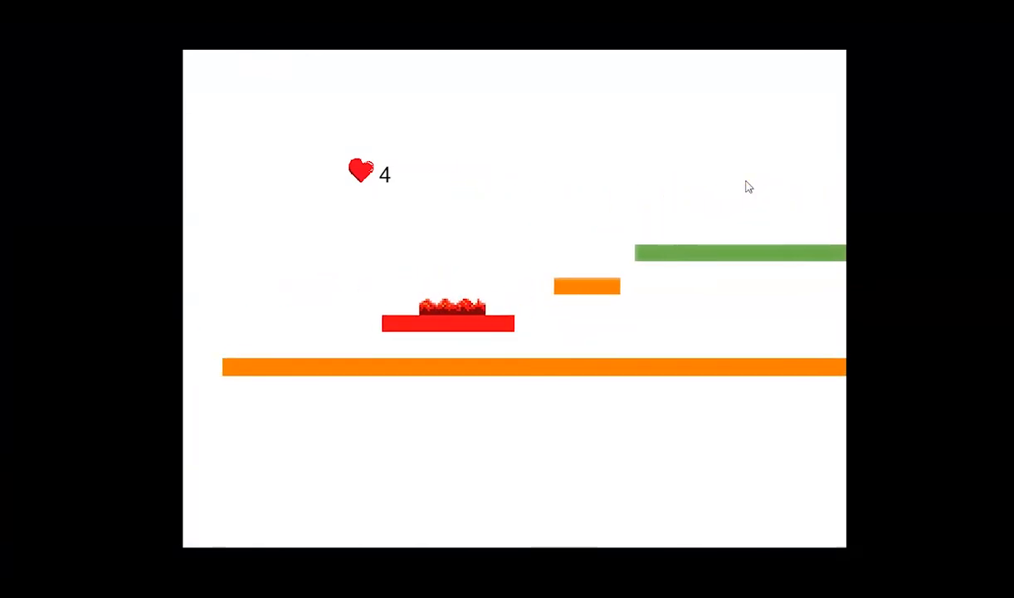
pyautogui.press('Up')
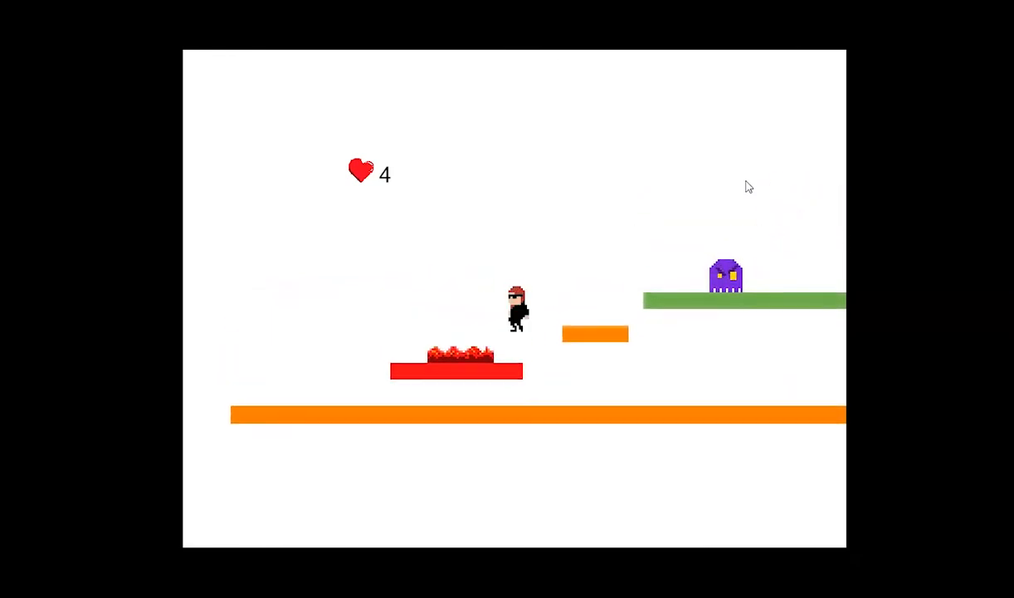
pyautogui.press('Up')
pyautogui.press('Right')
pyautogui.press('Up')
pyautogui.press('Right')
pyautogui.press('Left')
pyautogui.press('Up')
pyautogui.click(782, 172)
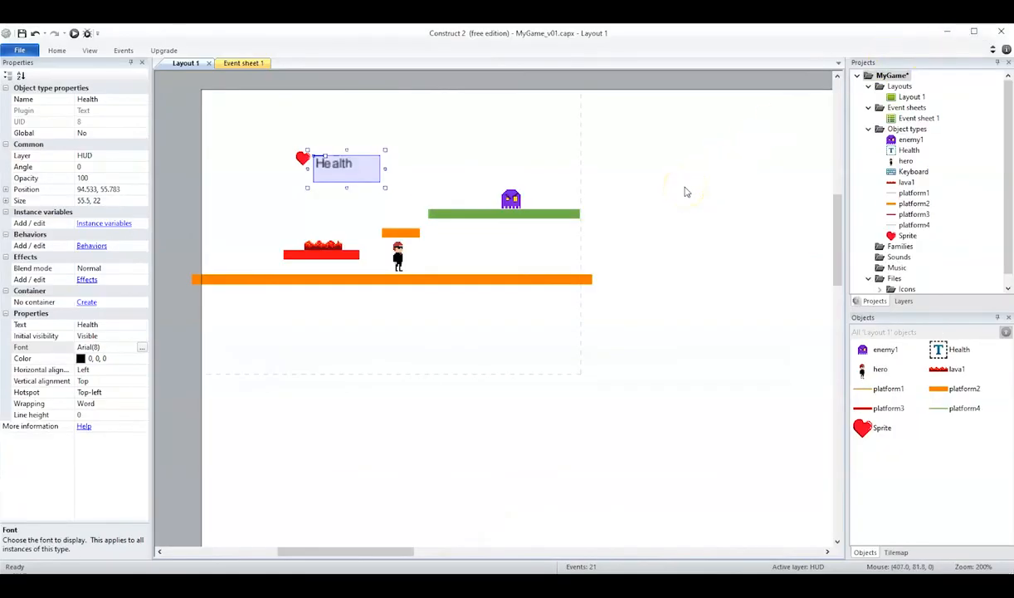
pyautogui.click(684, 191)
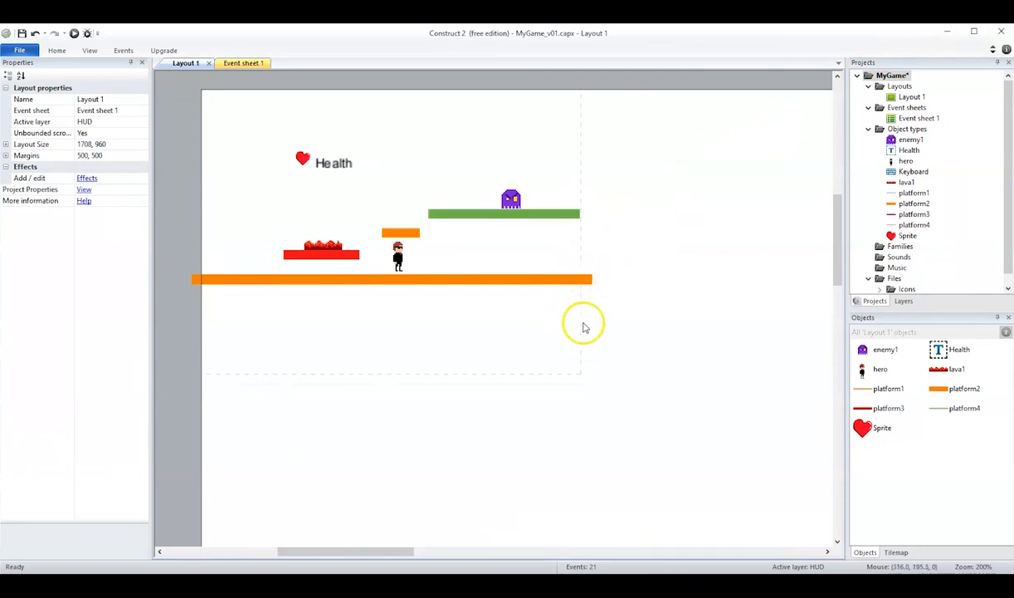
pyautogui.press('alt')
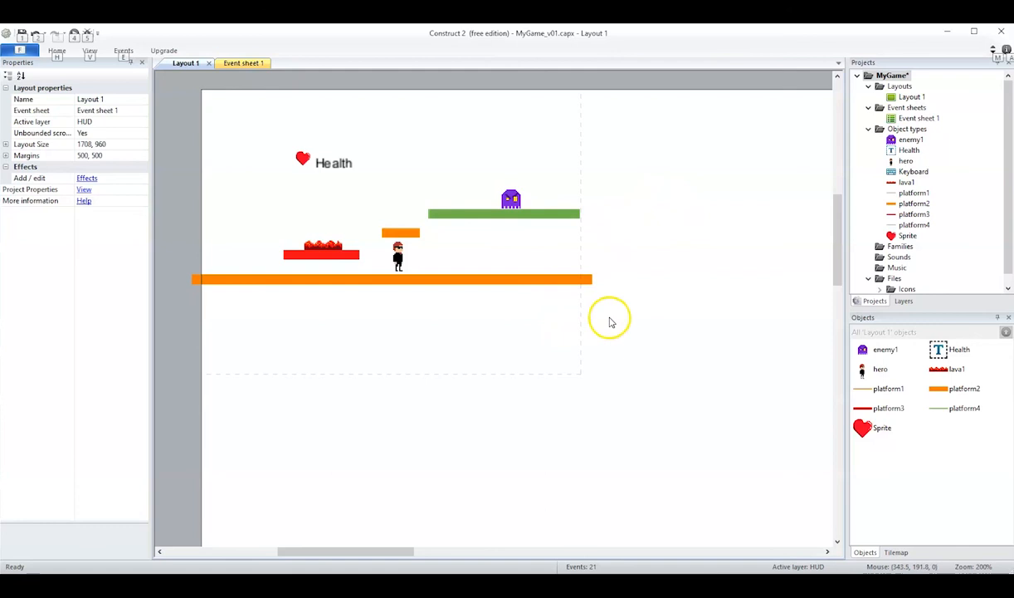